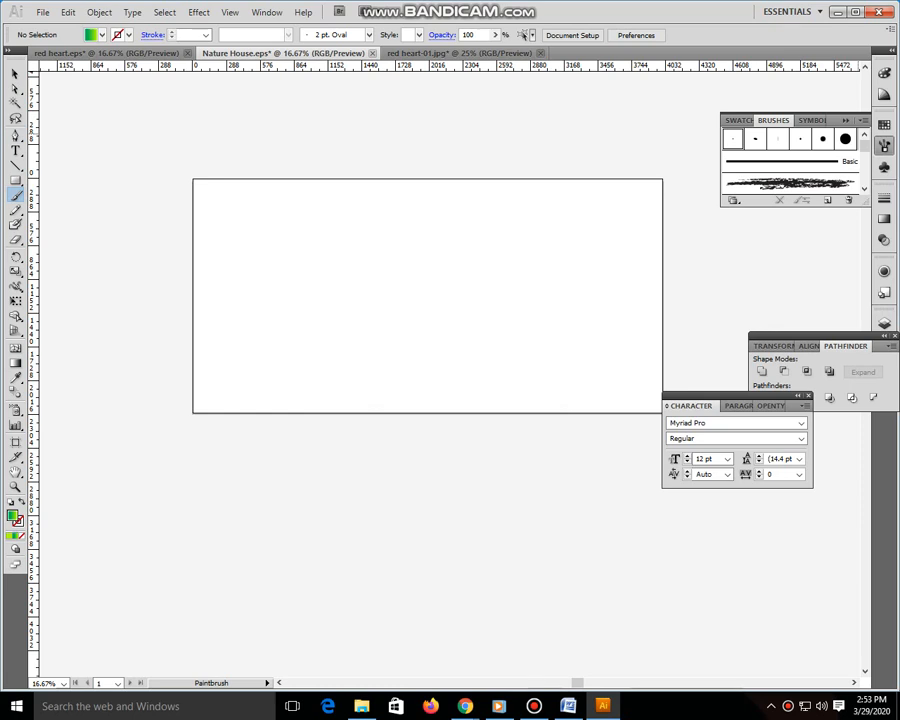
Step: Paint the left half of a heart on the artboard with the multicoloured striped art brush, undoing the first stroke and repainting it
drag(865, 146, 865, 158)
click(800, 162)
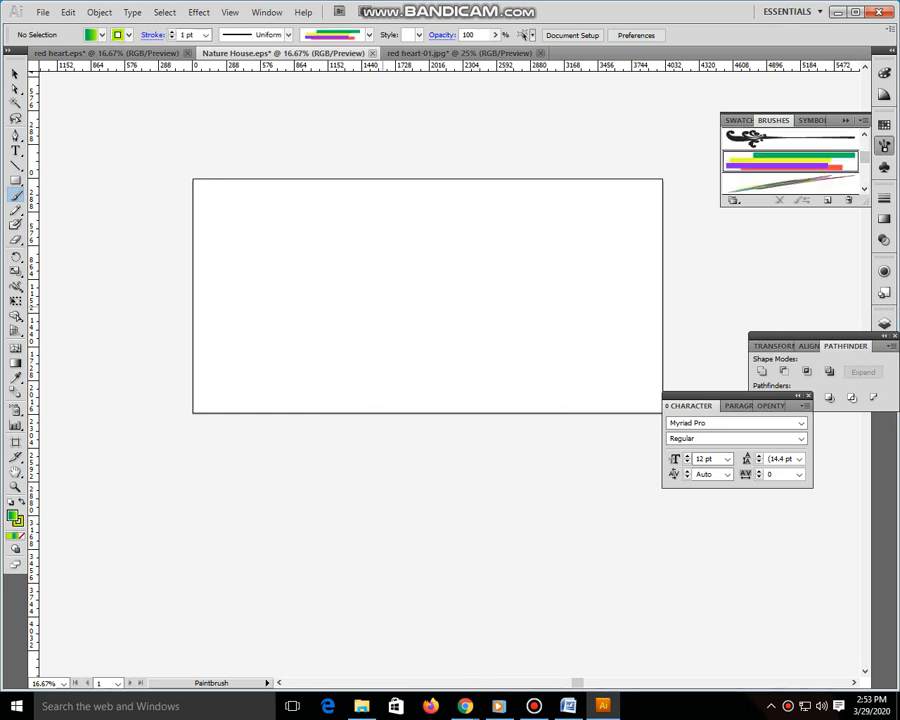
drag(418, 424, 419, 426)
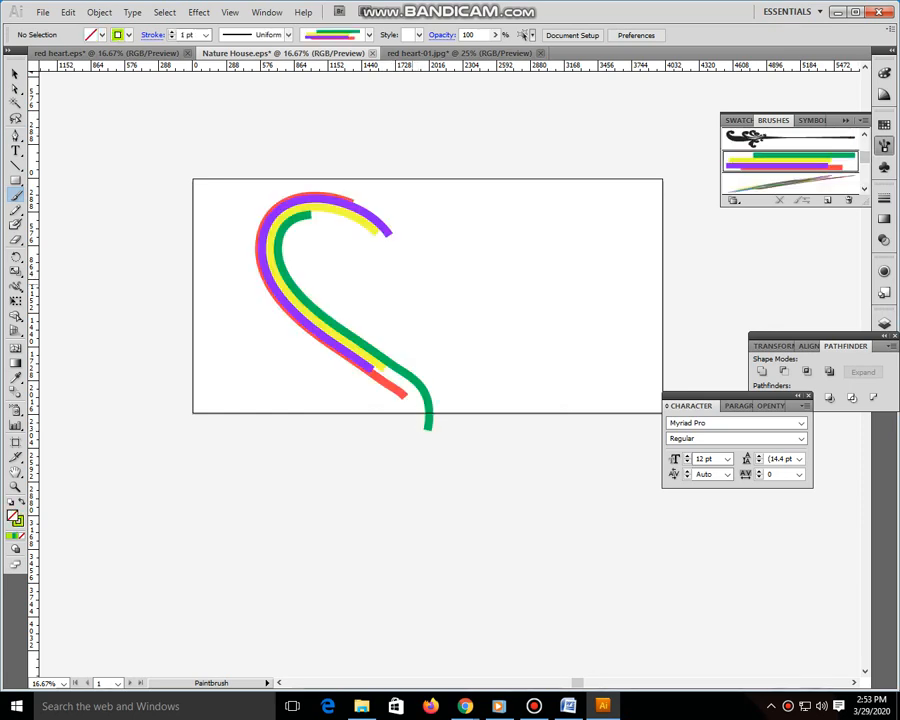
key(ctrl+z)
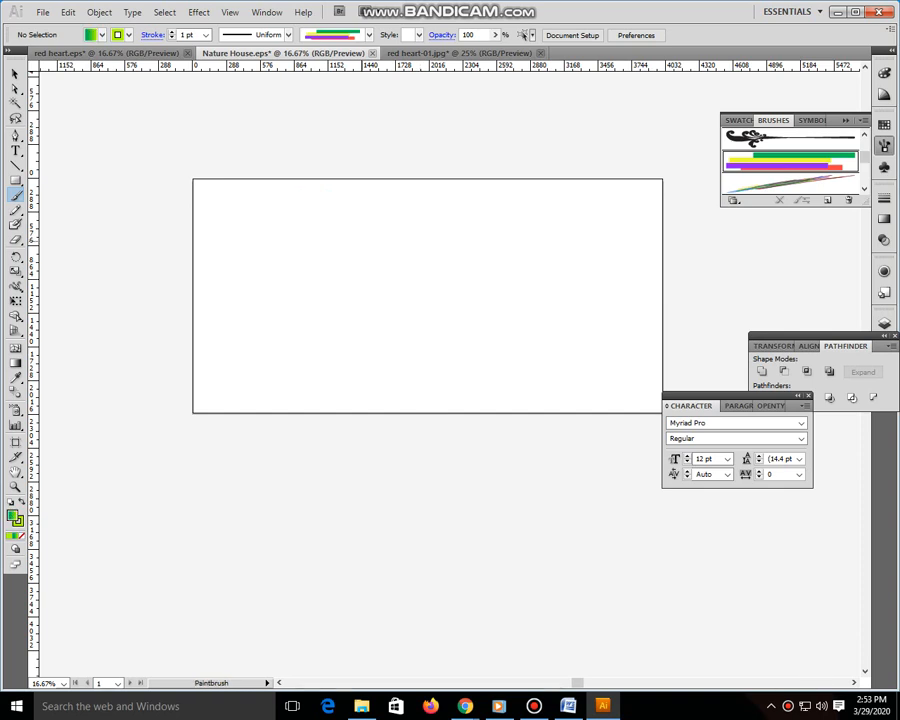
mouse_move(375, 245)
mouse_down()
mouse_move(395, 195)
mouse_move(322, 172)
mouse_up()
drag(381, 341, 382, 343)
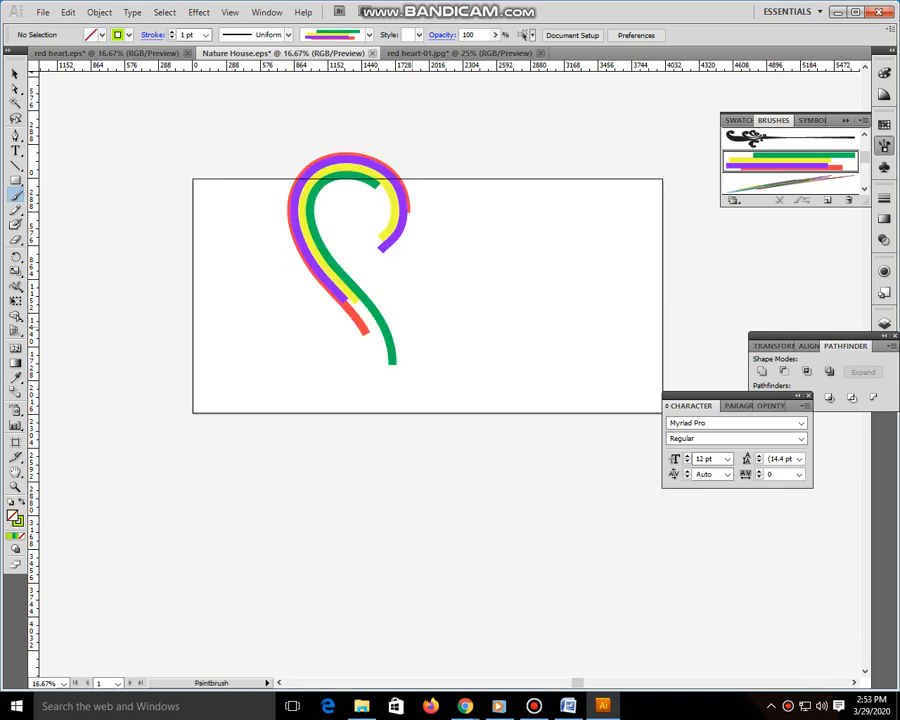
Step: Create a mirrored copy of the striped half-heart stroke with Reflect, flipped left to right
key(v)
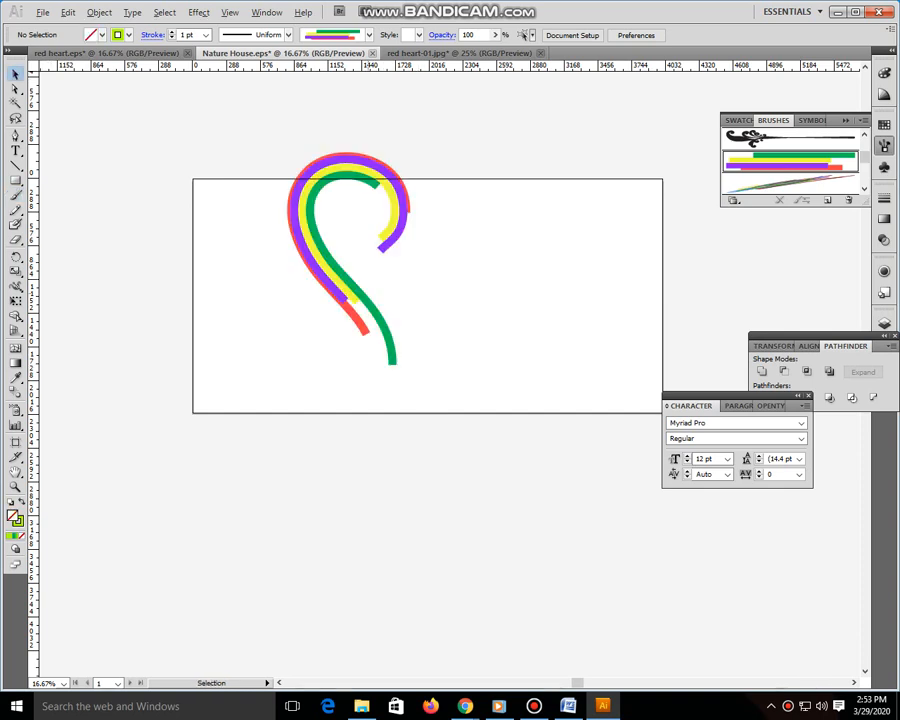
click(383, 325)
right_click(344, 284)
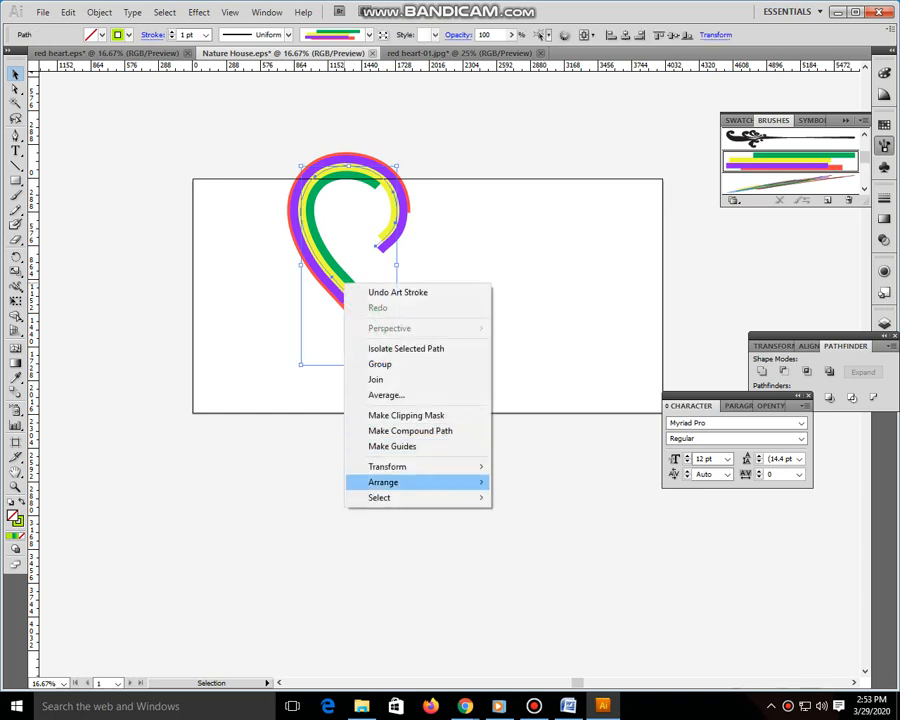
mouse_move(400, 467)
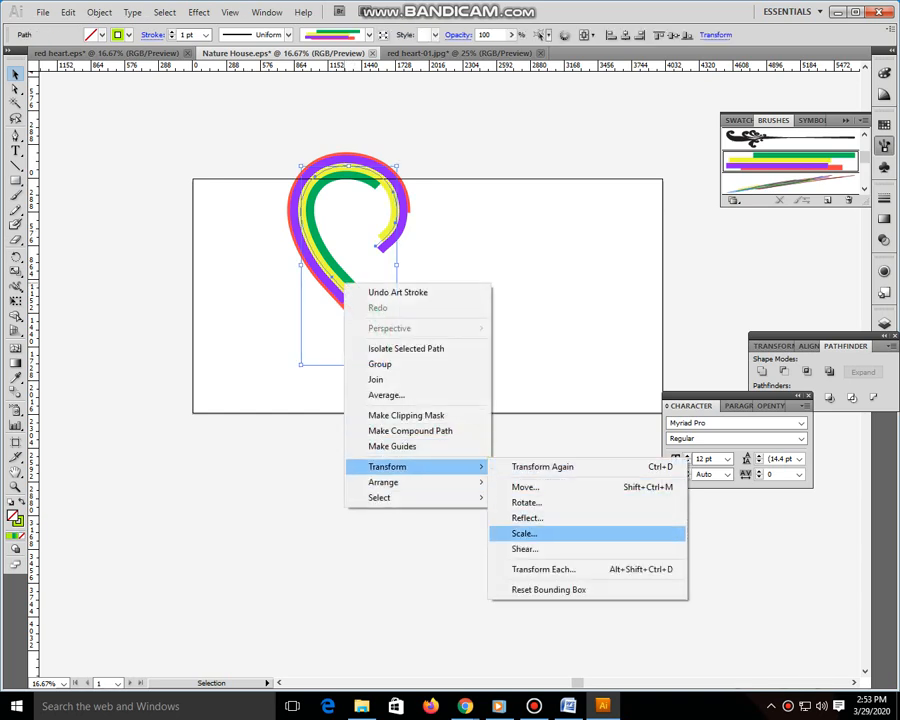
click(527, 518)
click(512, 354)
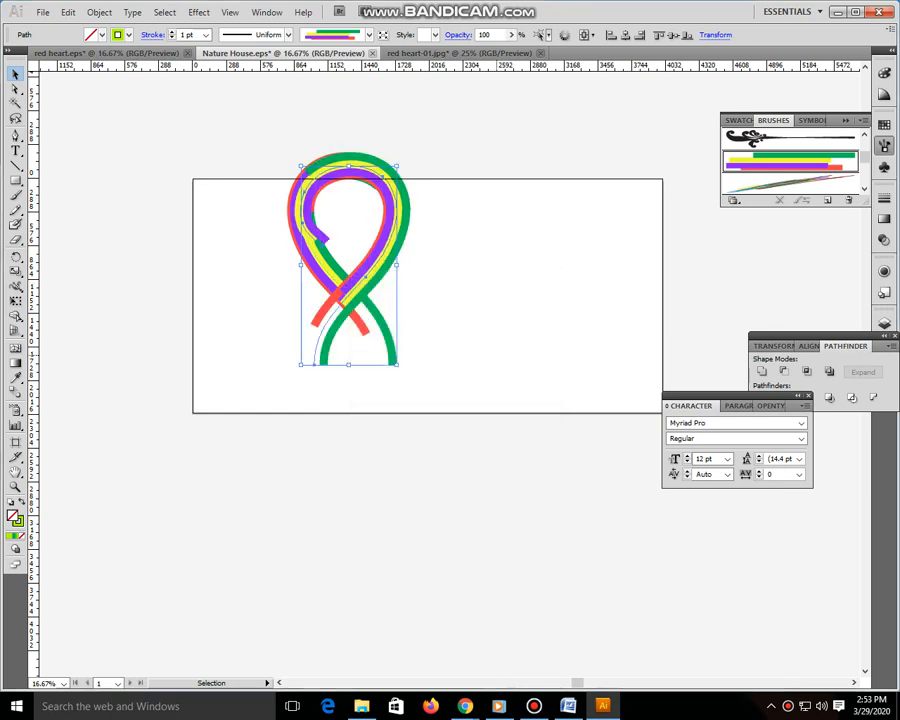
Step: Move the mirrored copy beside the original to form a heart, and shift both halves down so they lie inside the artboard
click(471, 262)
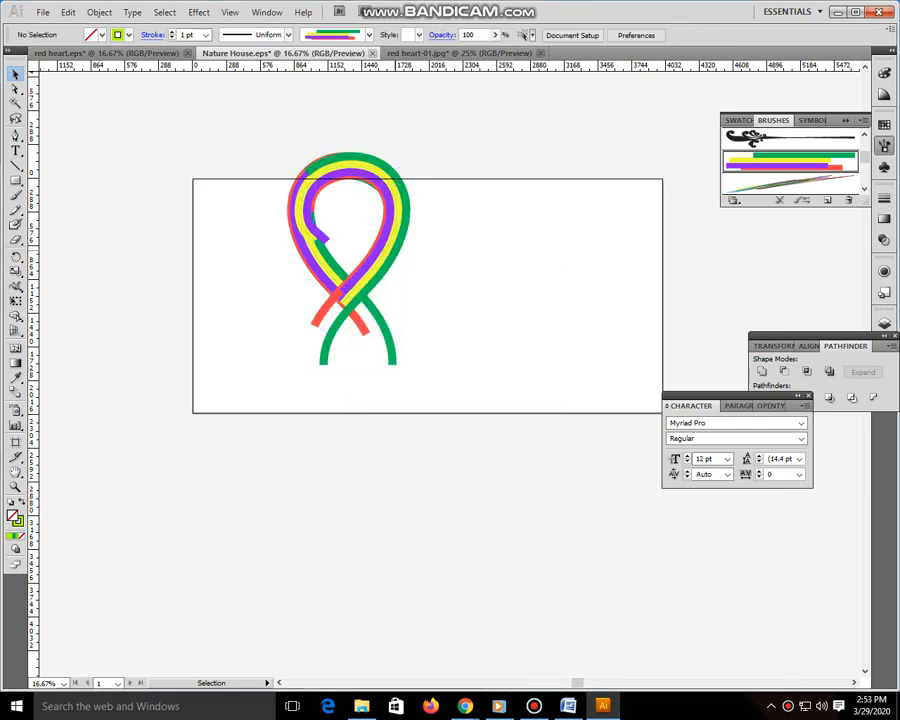
drag(399, 243, 453, 238)
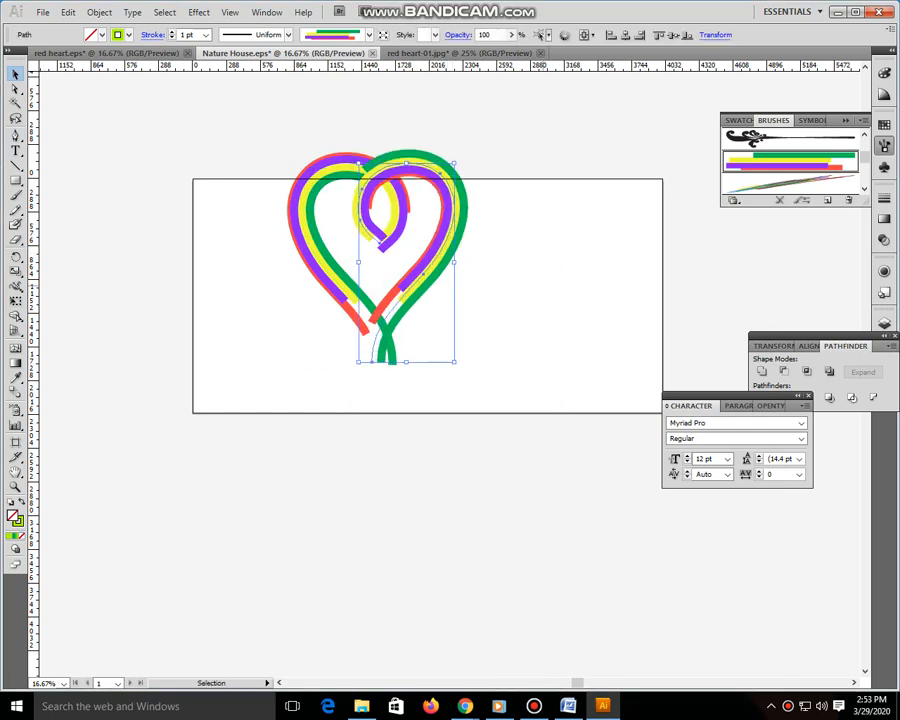
click(549, 278)
mouse_move(267, 136)
mouse_down()
mouse_move(289, 141)
mouse_move(482, 378)
mouse_move(437, 341)
mouse_up()
drag(409, 262, 385, 322)
click(478, 300)
Step: Select both halves of the striped heart and expand their appearance into editable shapes
drag(250, 197, 429, 394)
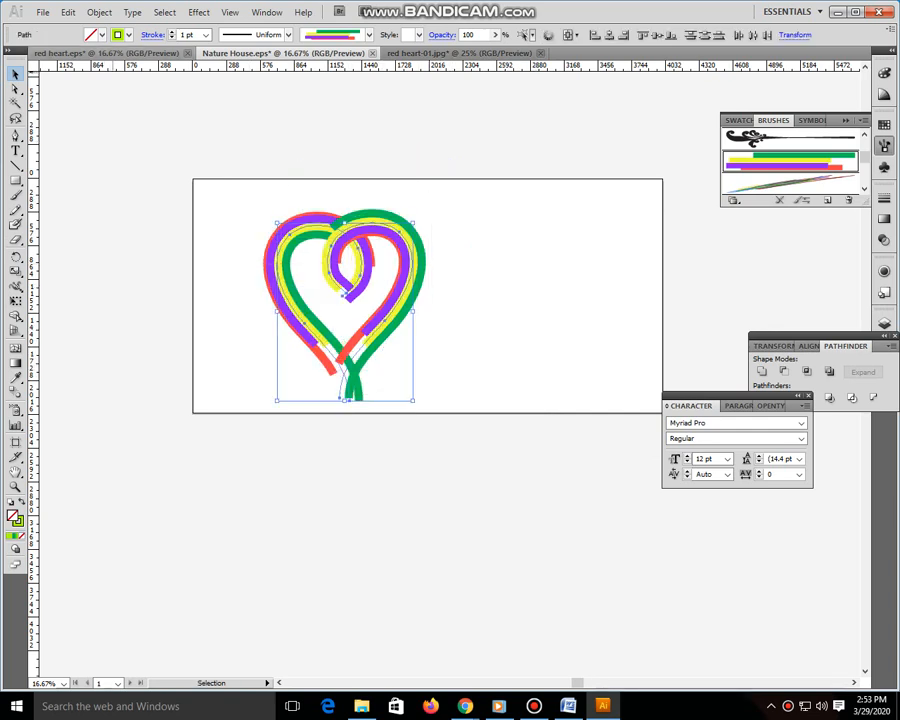
click(99, 12)
click(143, 176)
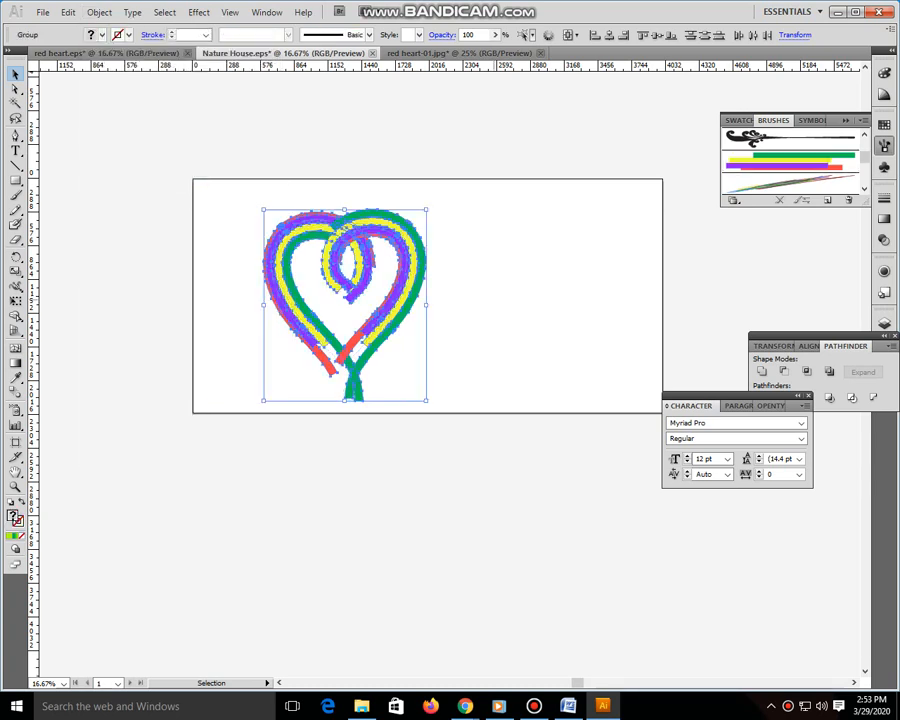
Step: Try applying the multicoloured striped brush to the expanded heart, and undo it
click(472, 306)
key(ctrl+a)
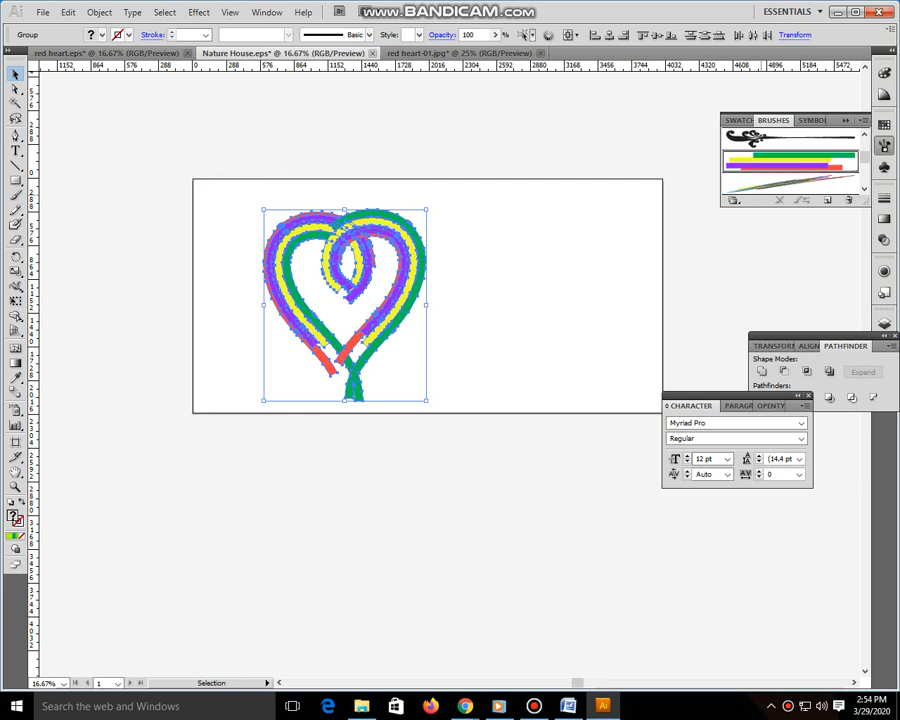
click(790, 160)
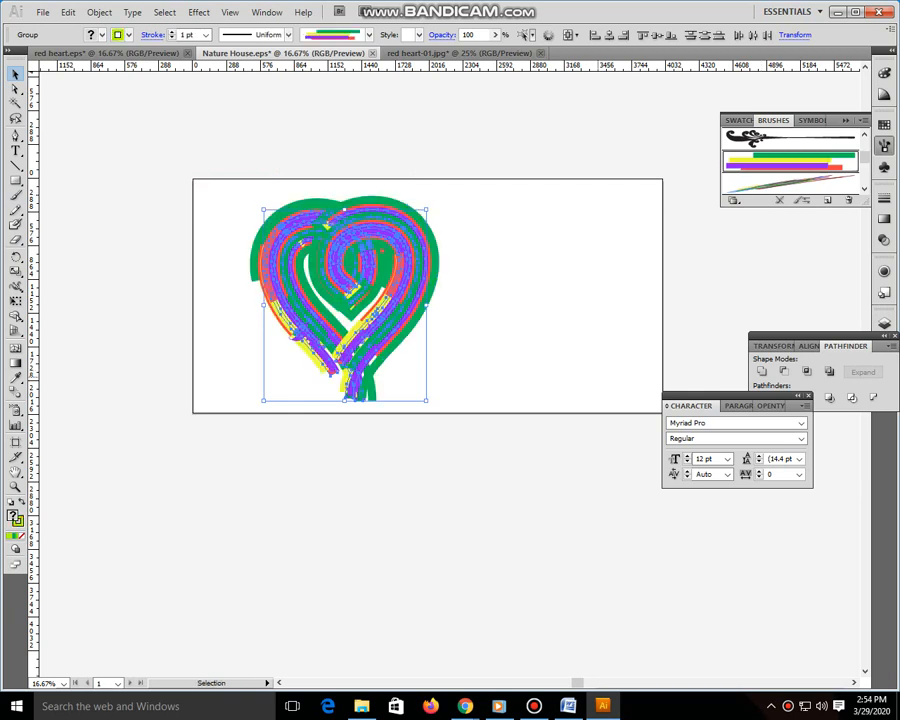
key(ctrl+z)
key(ctrl+shift+z)
key(ctrl+shift+a)
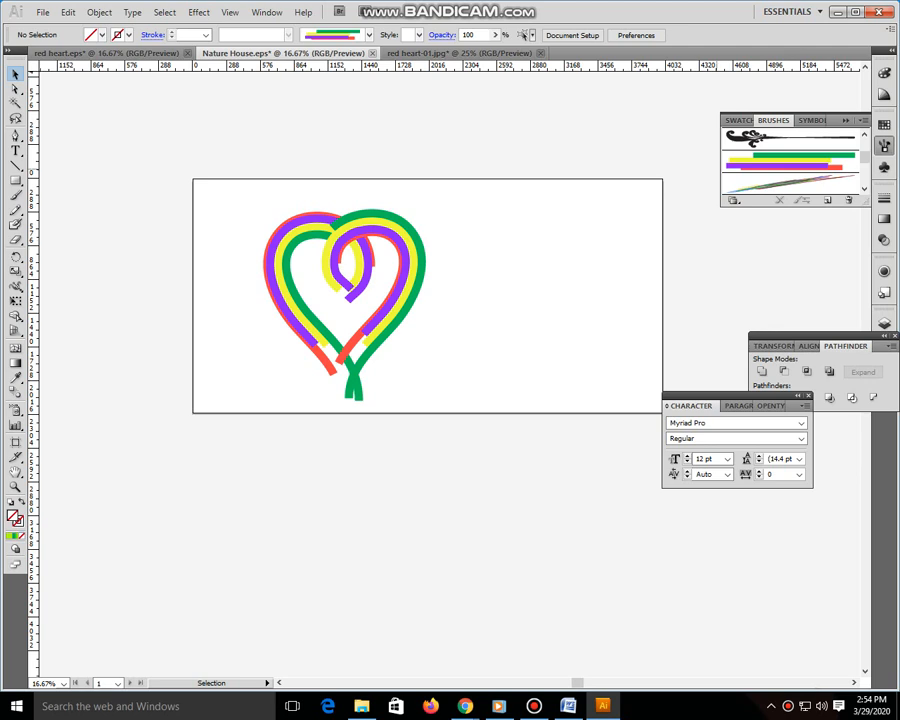
Step: Paint the left half of a second heart in the empty area beside the first with the multicoloured striped brush
scroll(790, 160, up, 2)
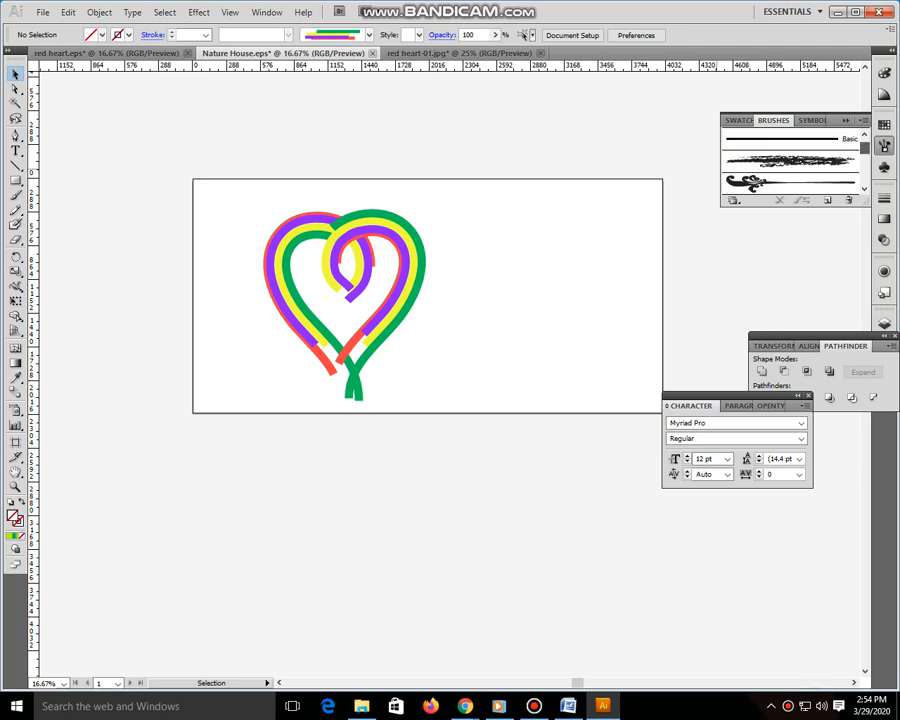
click(790, 139)
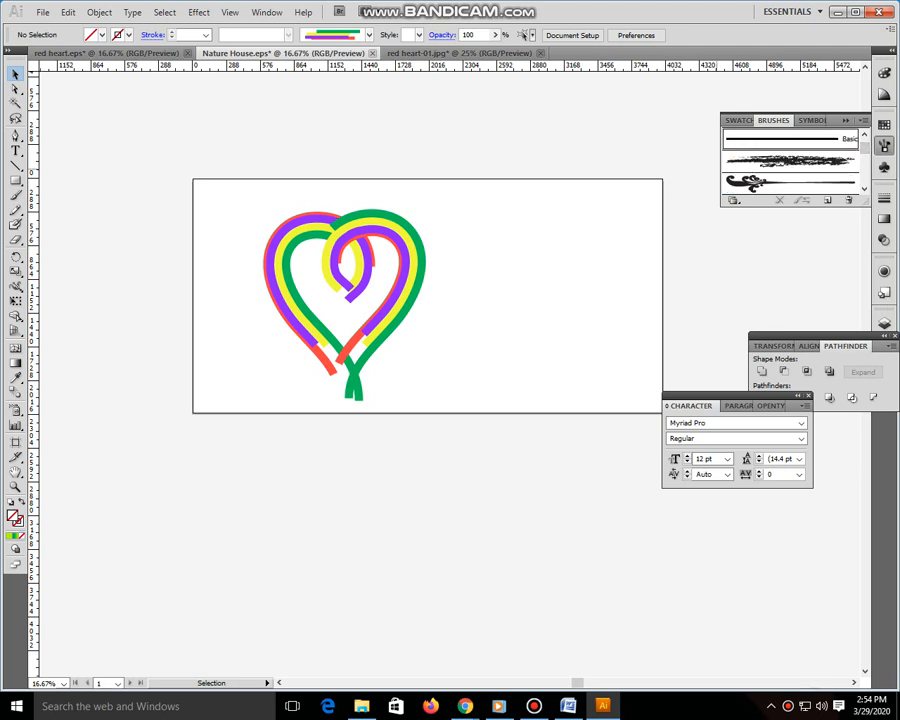
scroll(790, 160, up, 1)
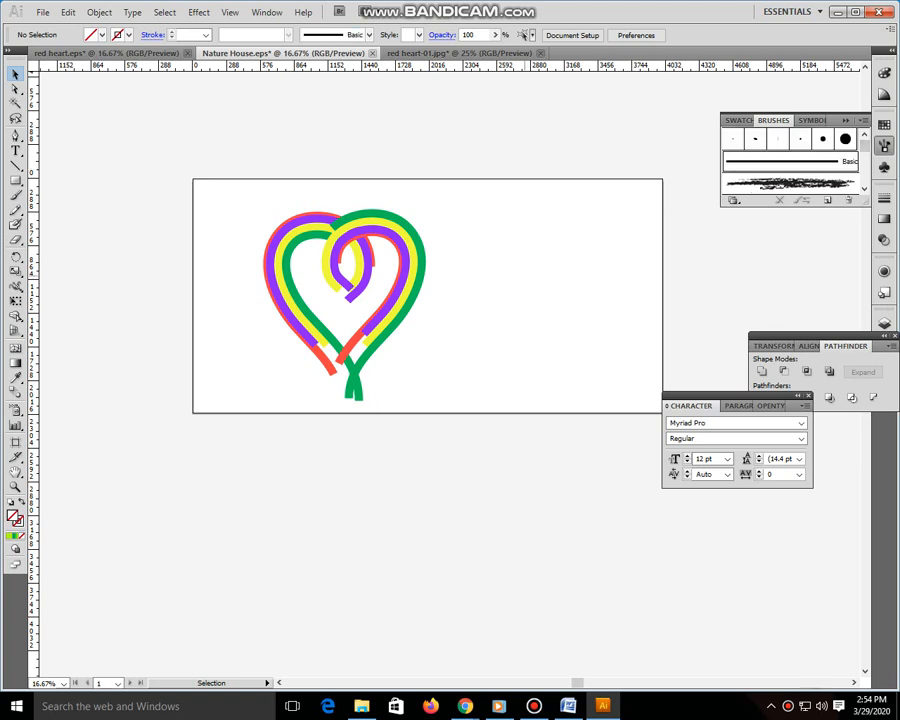
click(15, 195)
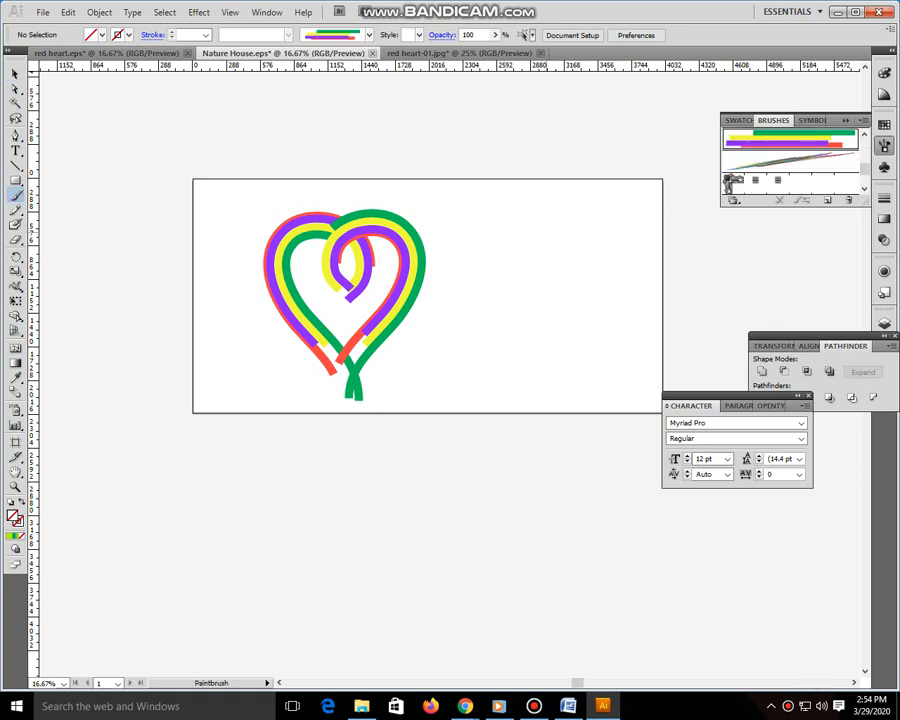
mouse_move(540, 222)
mouse_down()
mouse_move(495, 240)
mouse_move(485, 280)
mouse_move(500, 320)
mouse_move(565, 362)
mouse_up()
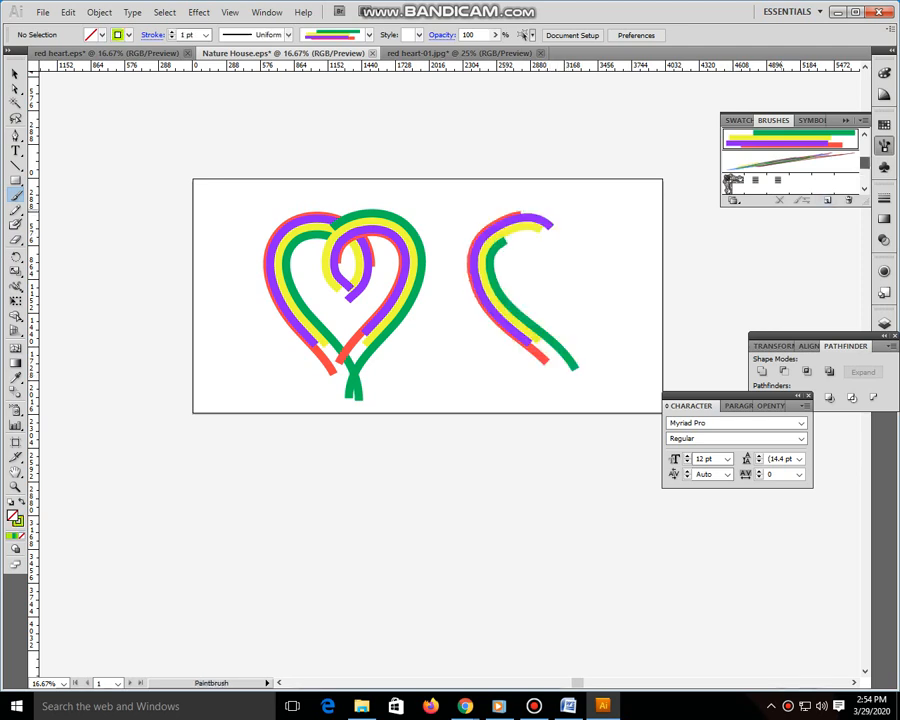
Step: Change the brush of the new half-heart stroke to the rough charcoal-style art brush
scroll(790, 160, up, 3)
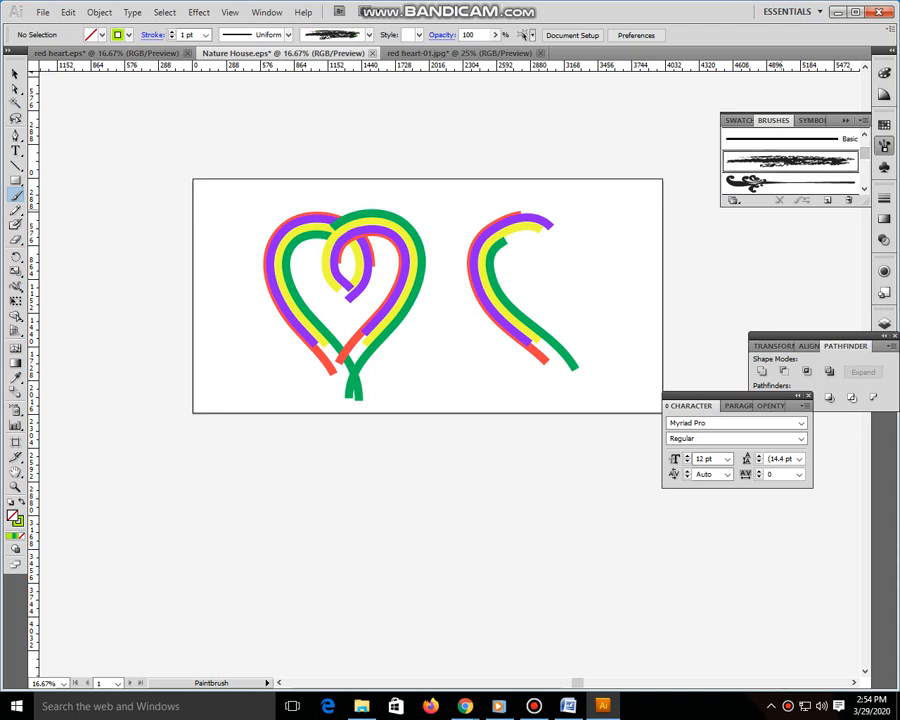
click(790, 160)
key(v)
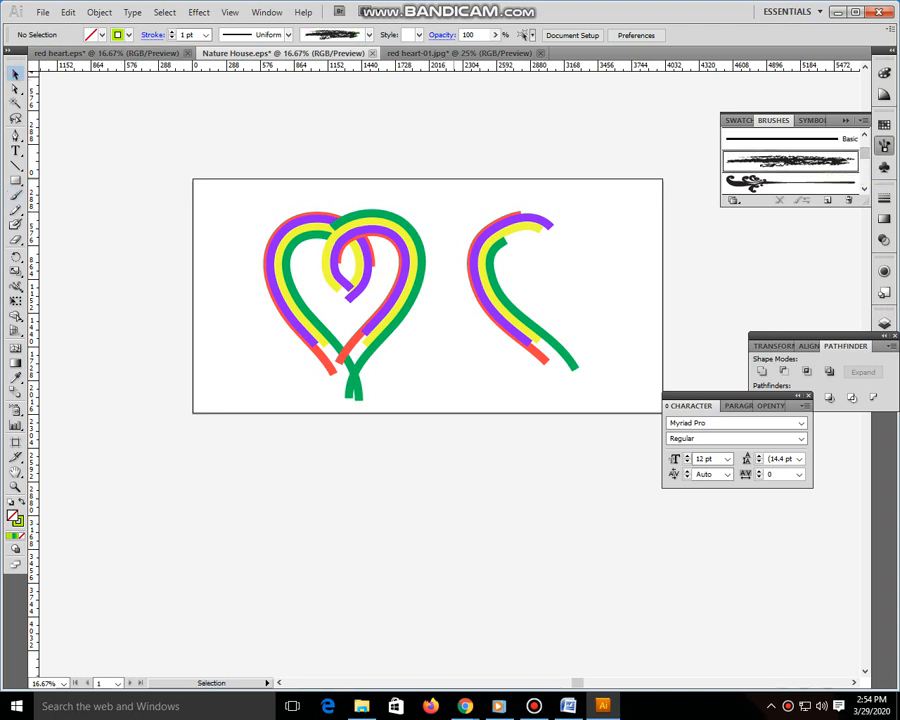
click(470, 262)
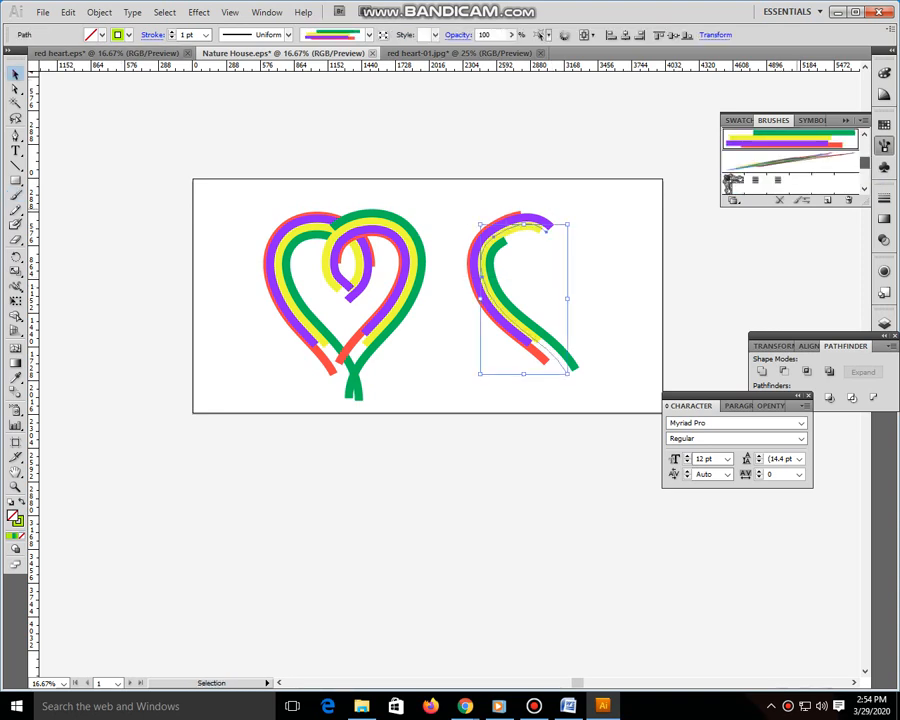
scroll(790, 160, up, 5)
click(790, 184)
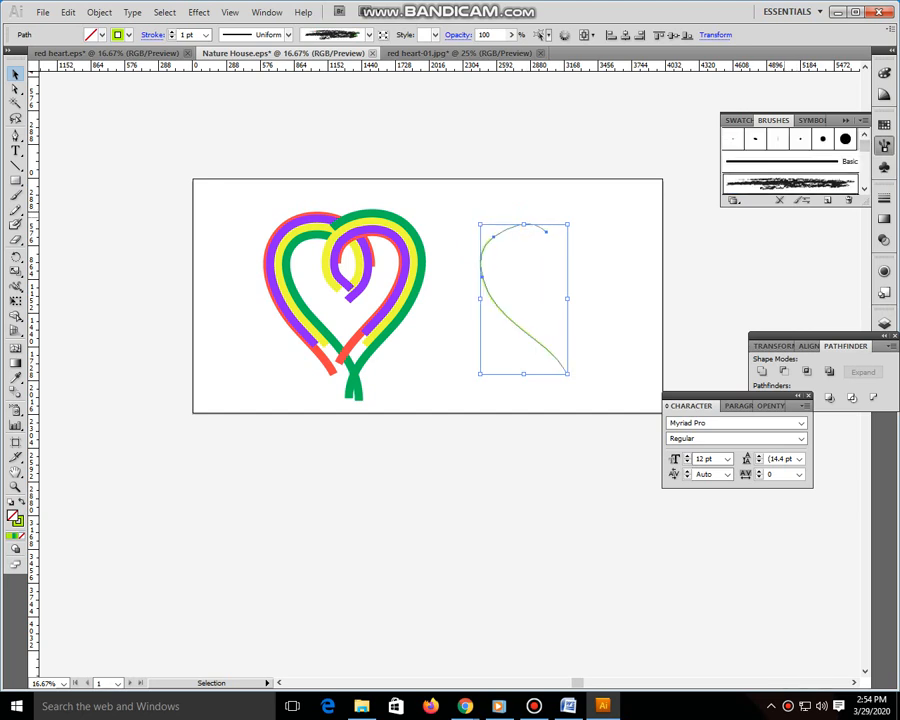
click(622, 346)
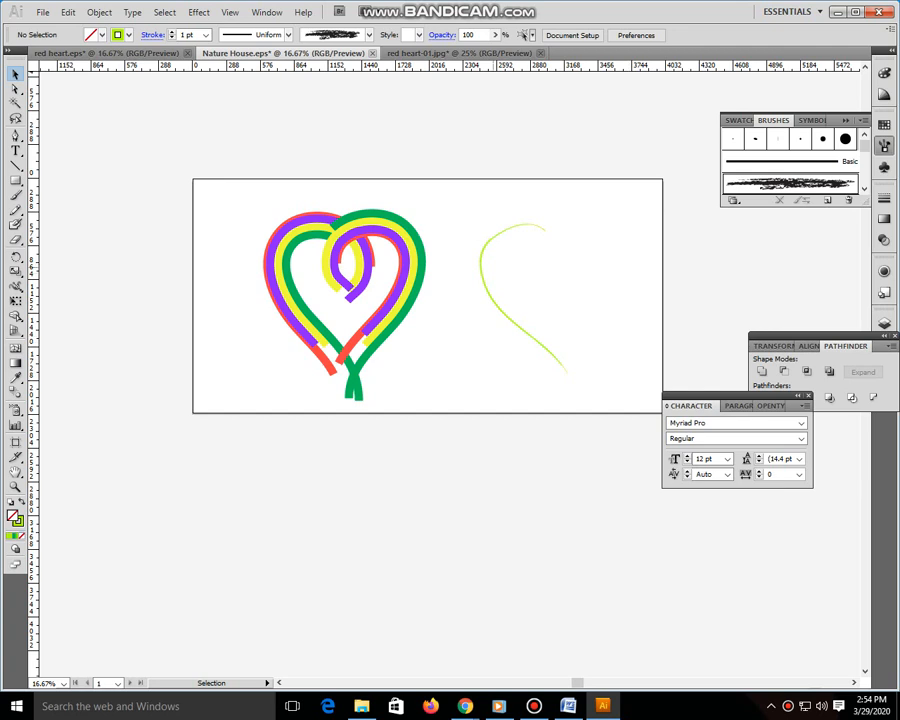
Step: Set the stroke weight of the rough-brushed half-heart to 18 pt
key(ctrl+z)
click(205, 35)
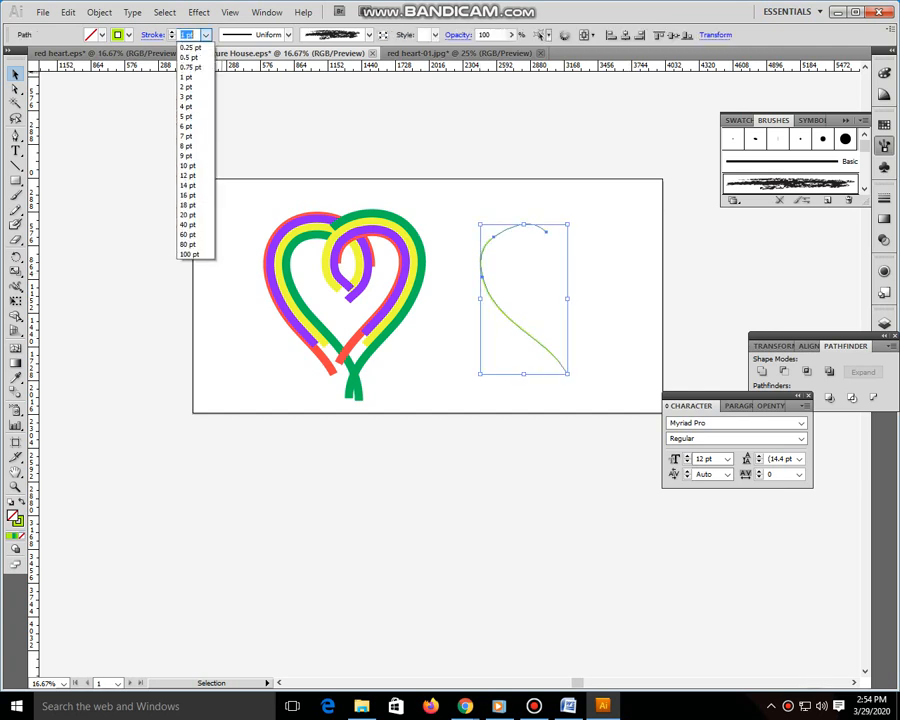
click(188, 204)
click(619, 318)
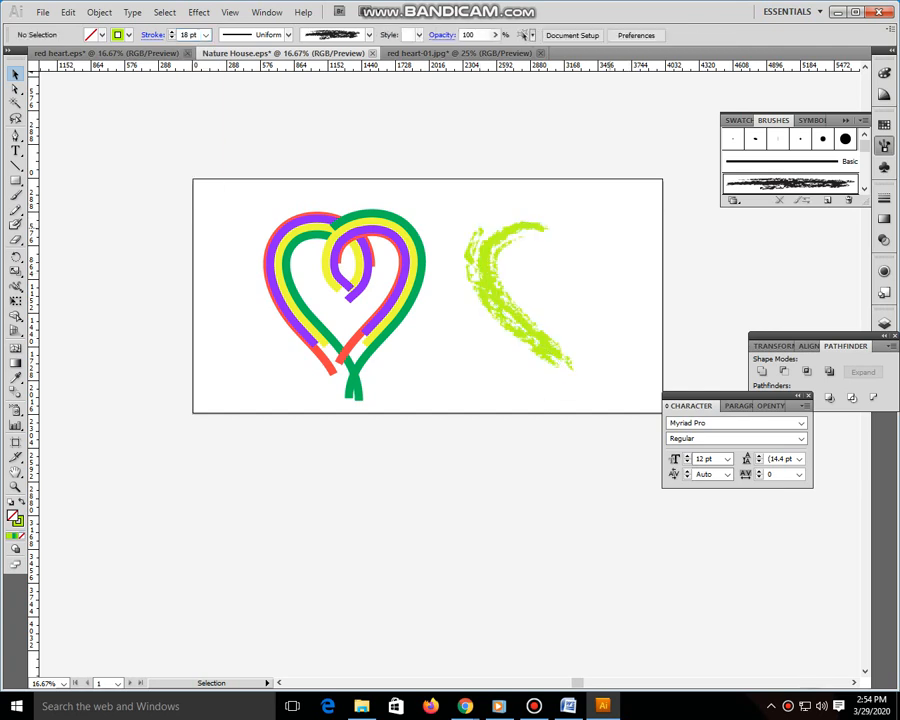
Step: Fill the green half-heart path with pink-red (R 255, G 31, B 104)
click(520, 322)
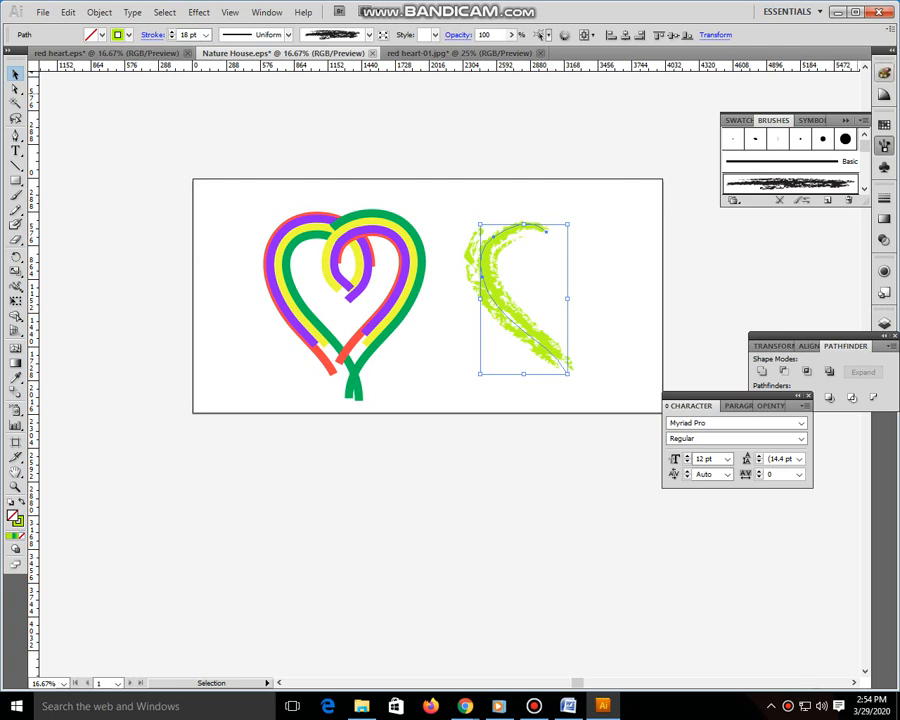
click(886, 75)
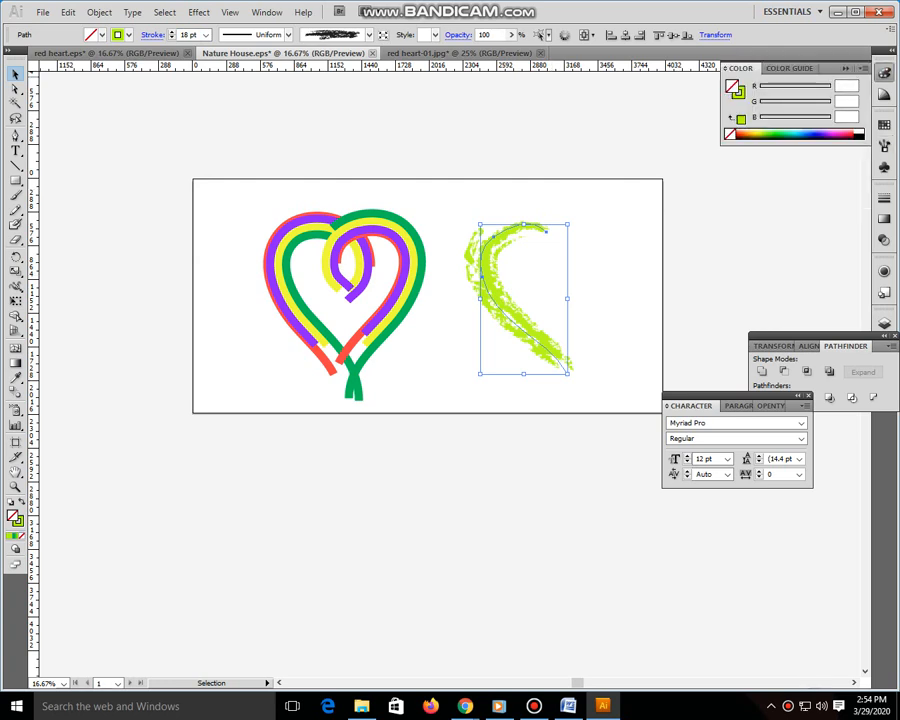
click(846, 133)
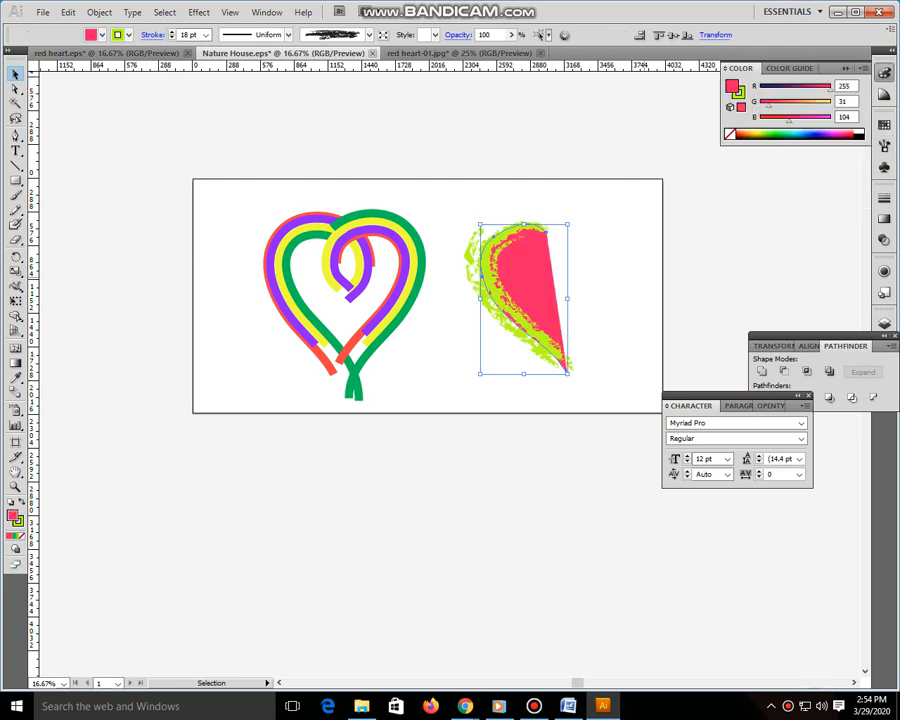
click(636, 305)
Step: Create a mirrored copy of the pink-filled half-heart with Reflect, flipped left to right
right_click(512, 293)
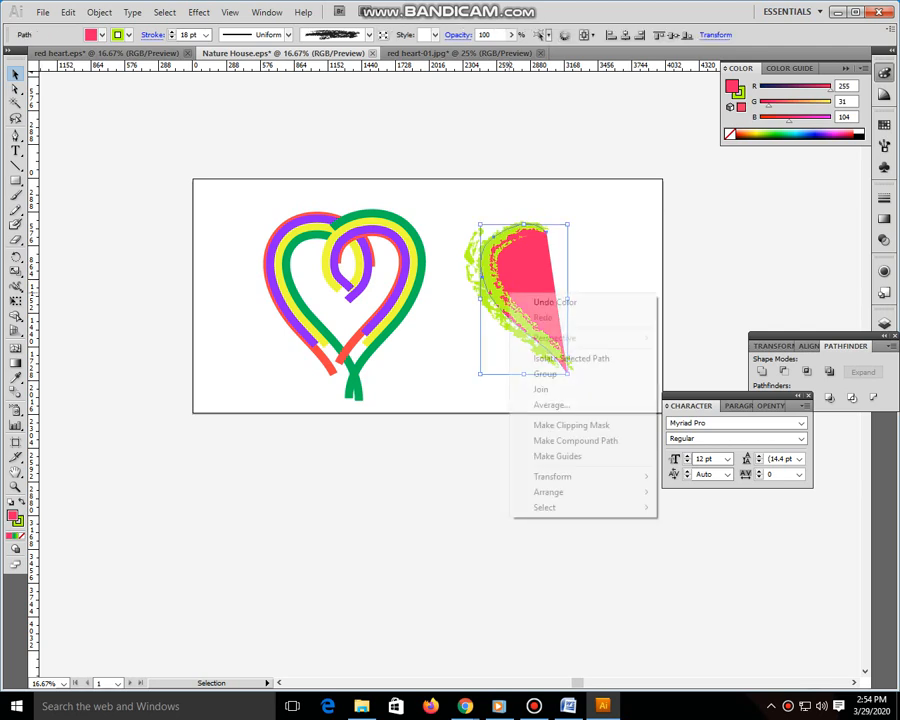
mouse_move(580, 477)
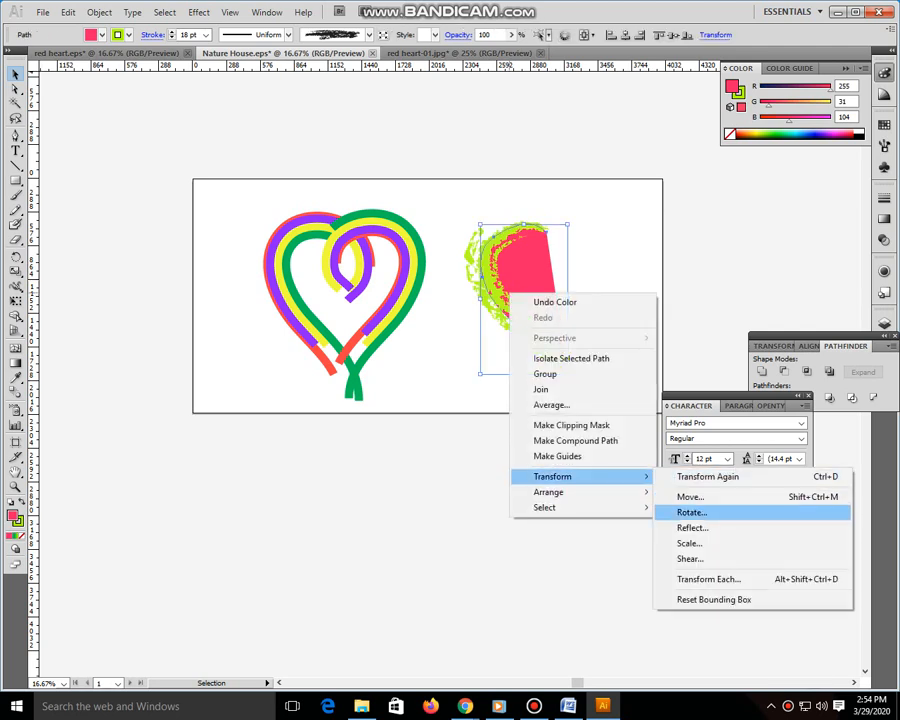
click(692, 527)
click(512, 354)
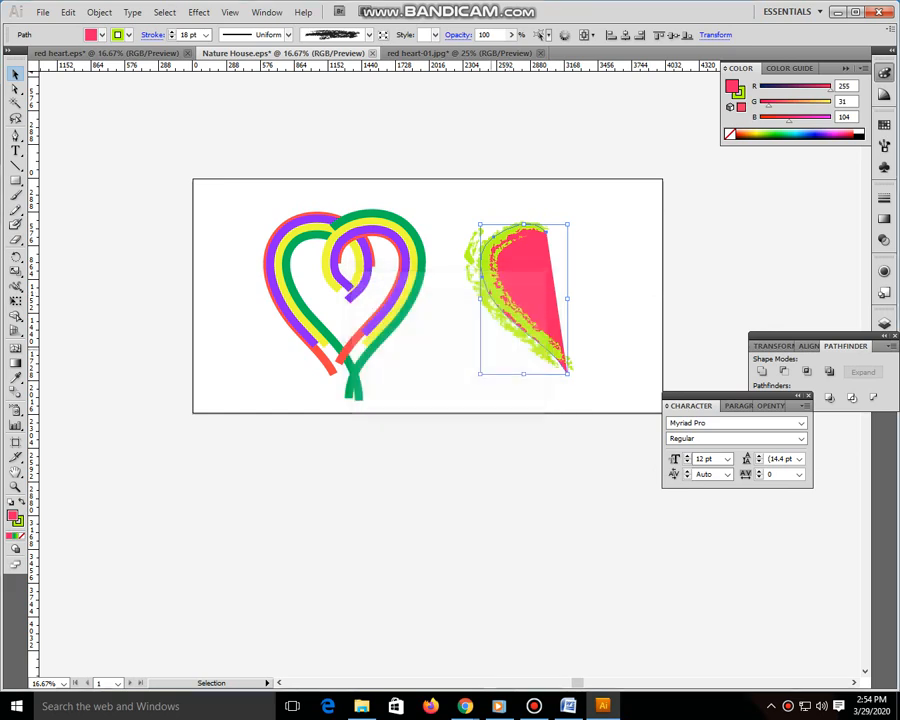
Step: Move the mirrored pink half beside the original, rotate it slightly so they meet as a heart, and select both halves
drag(525, 300, 585, 310)
drag(632, 373, 648, 357)
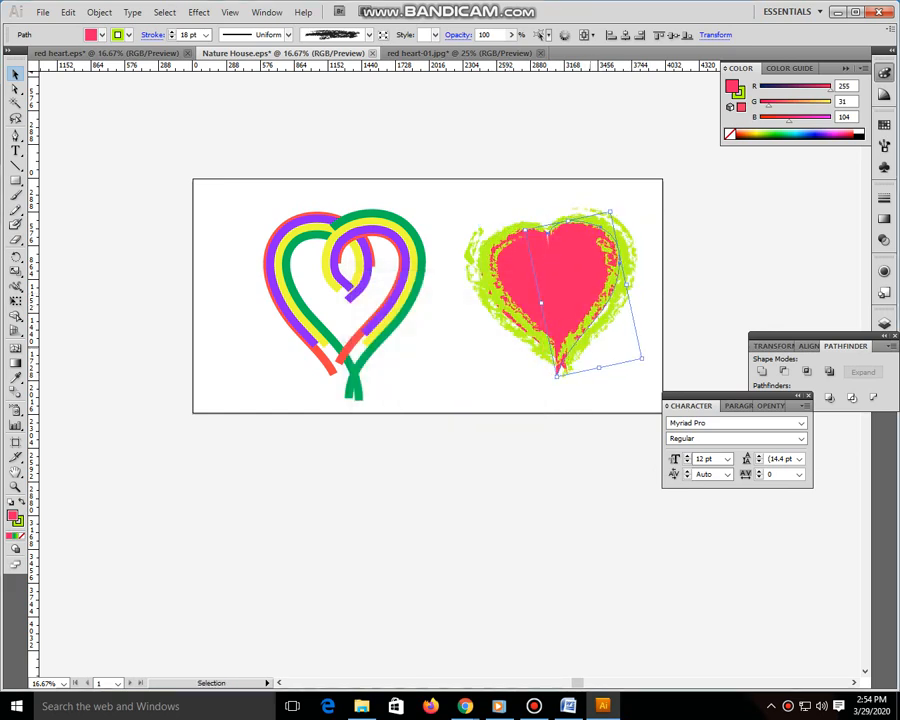
drag(588, 300, 584, 297)
click(620, 392)
click(565, 368)
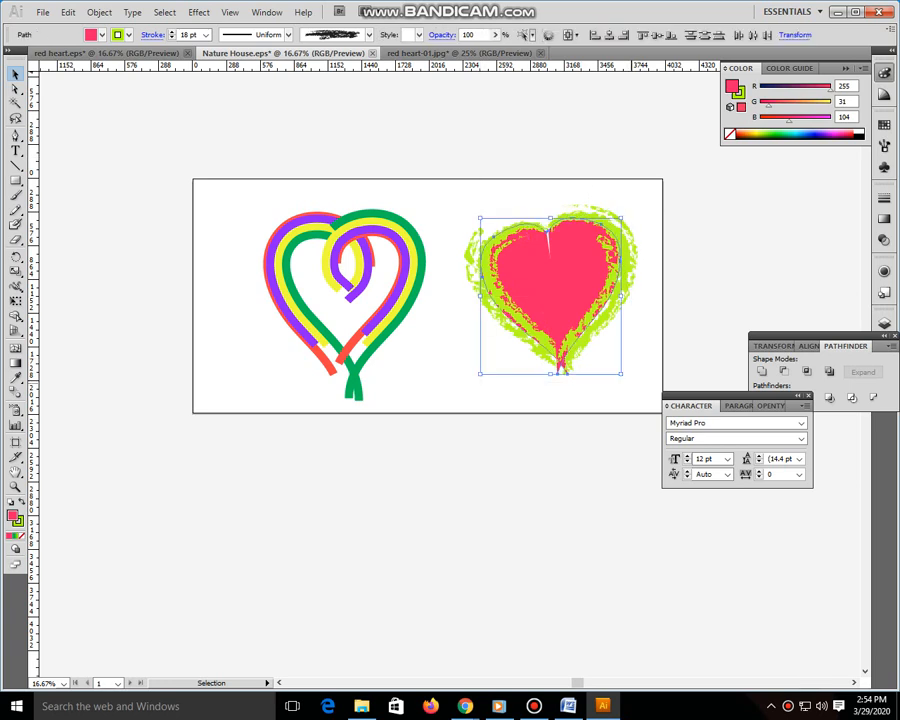
Step: Try to unite the two overlapping pink halves into one heart shape
right_click(563, 310)
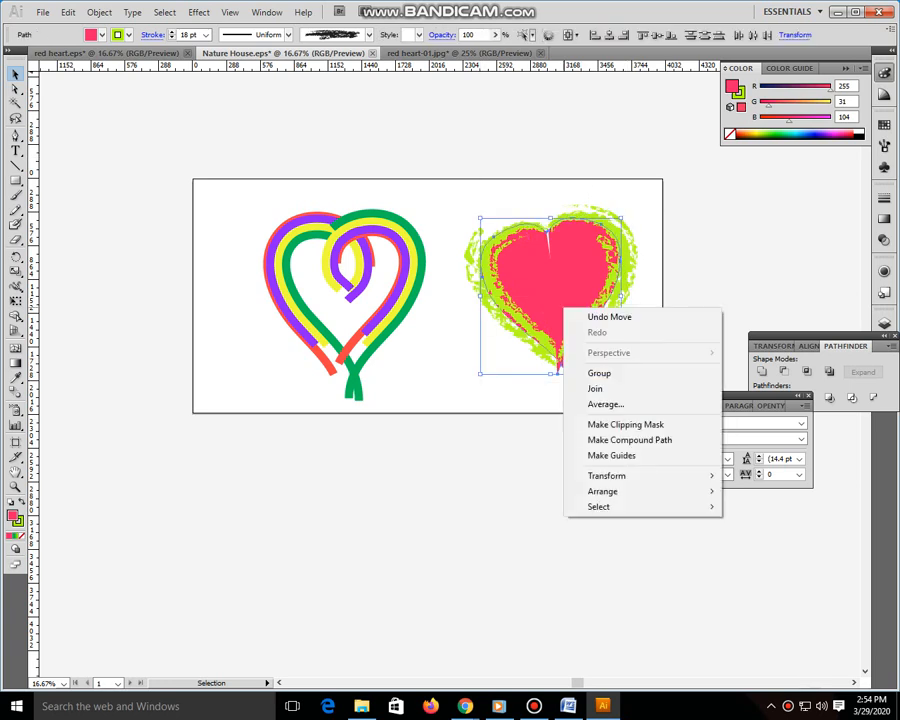
click(762, 371)
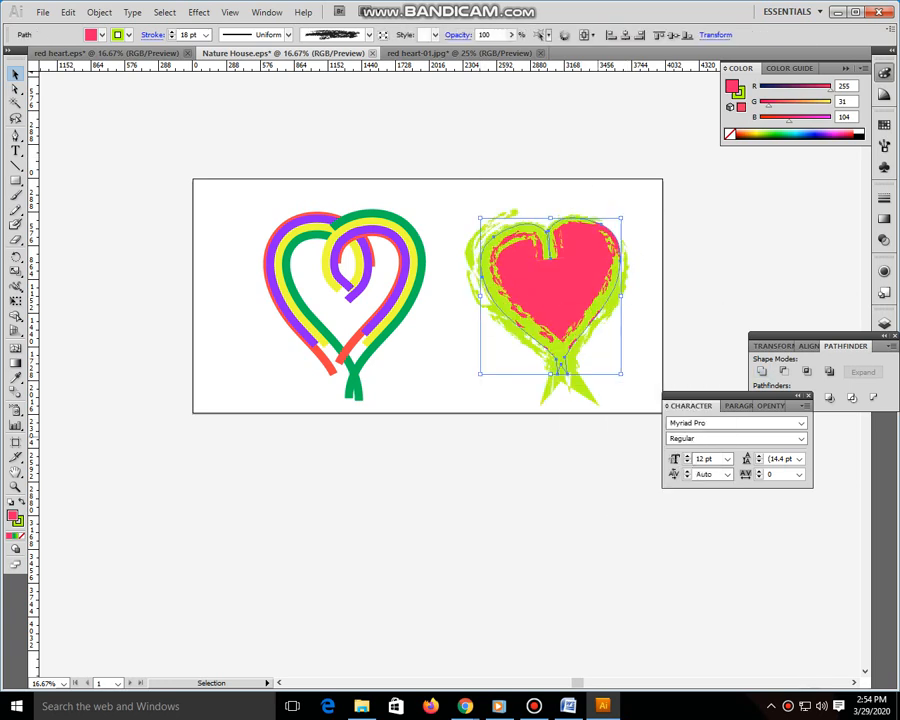
click(603, 432)
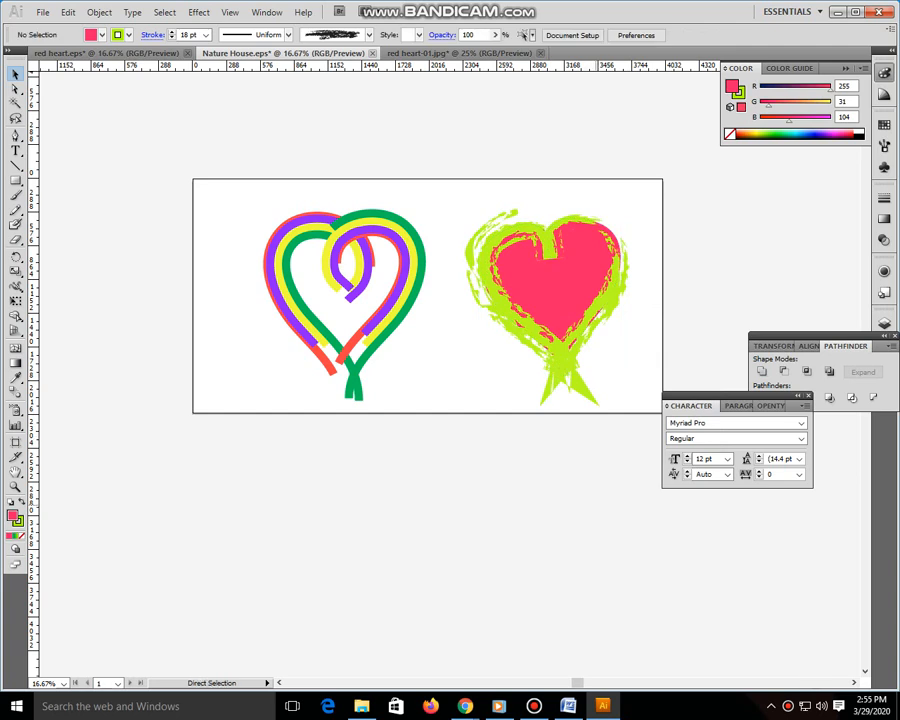
key(ctrl+z)
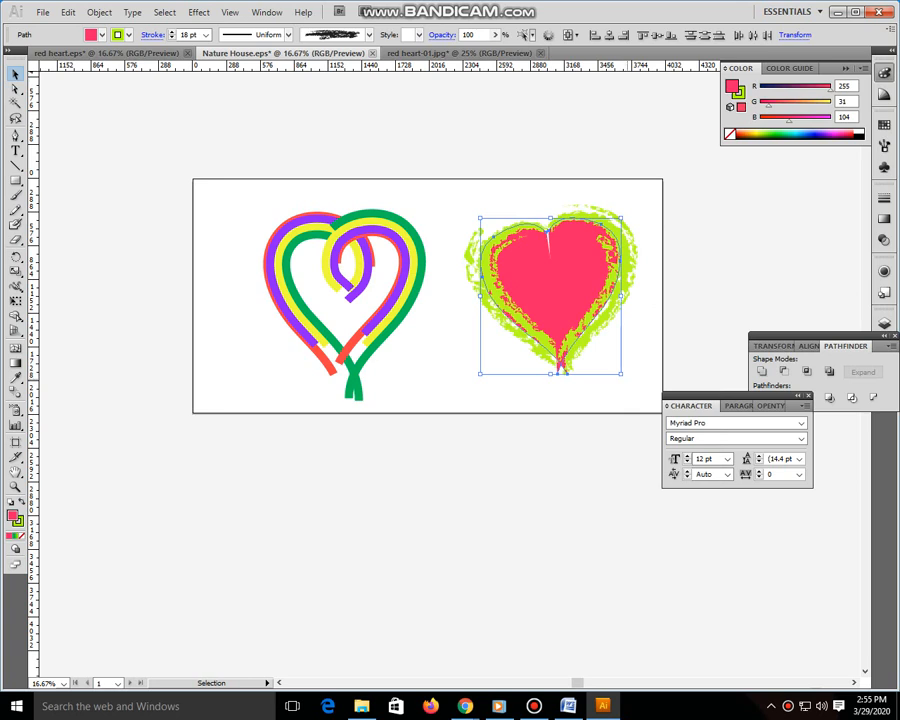
Step: Adjust the pink halves so they meet cleanly at the notch and lower tip, and unite them into one heart
drag(627, 380, 654, 345)
click(594, 440)
click(560, 290)
click(627, 395)
key(ctrl+z)
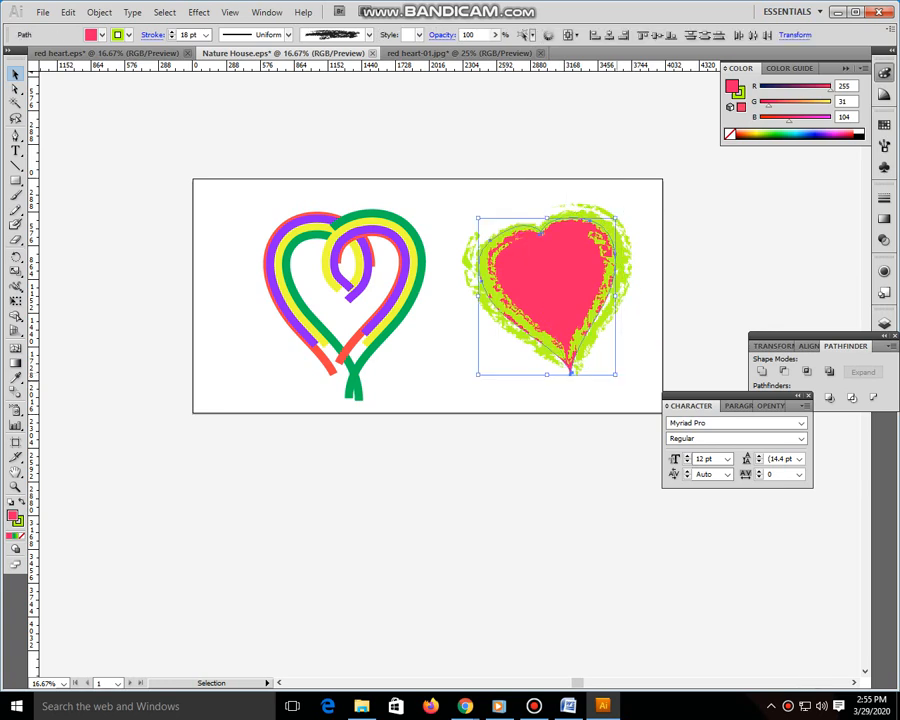
key(ctrl+z)
key(ctrl+shift+a)
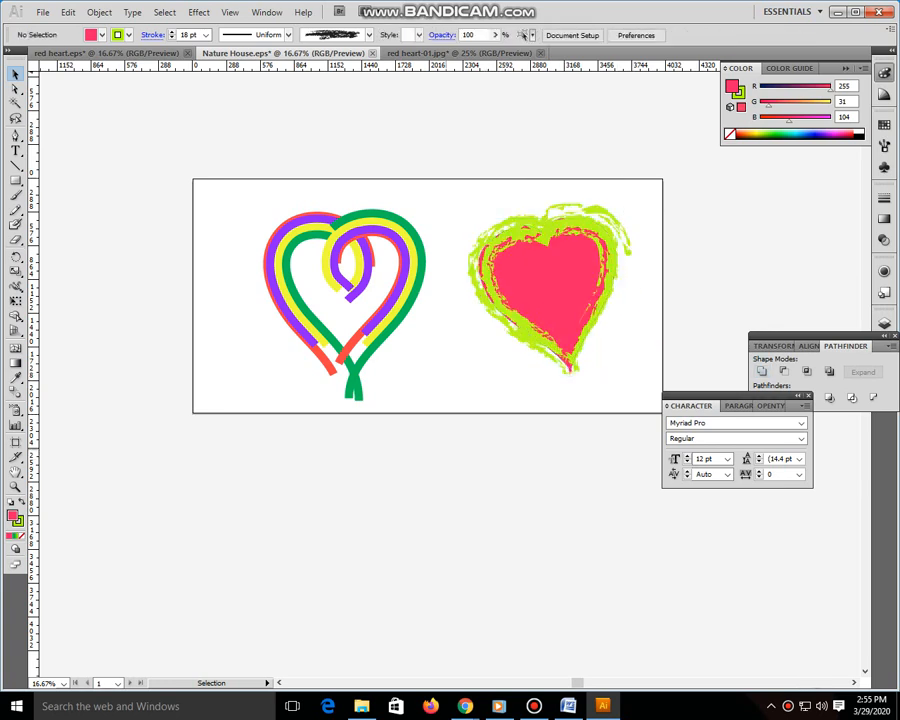
Step: Try to scale the united heart down to about half its size
click(548, 295)
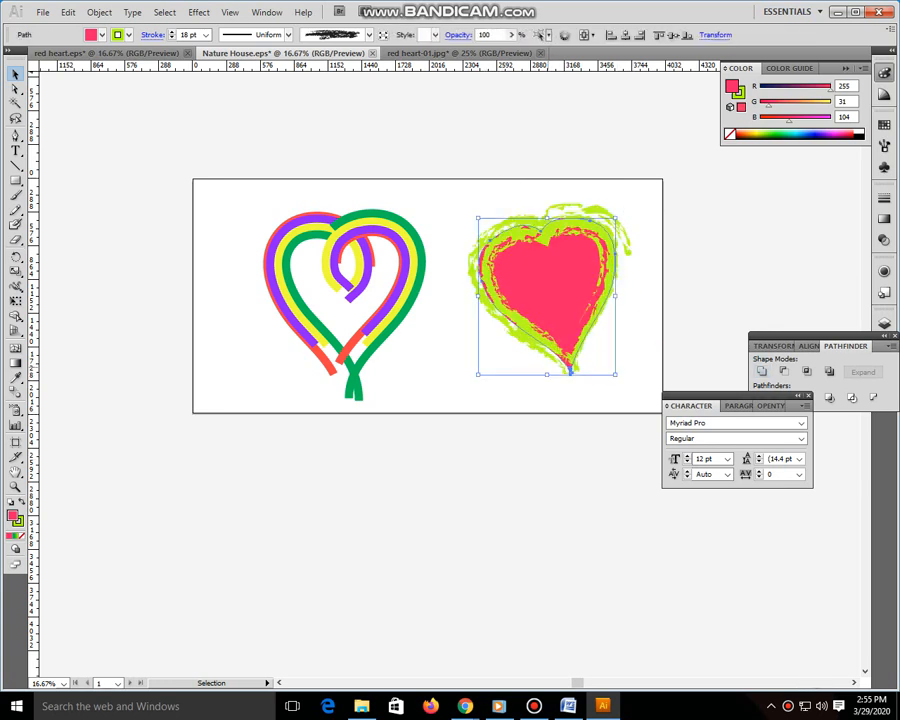
drag(614, 373, 580, 334)
key(ctrl+shift+a)
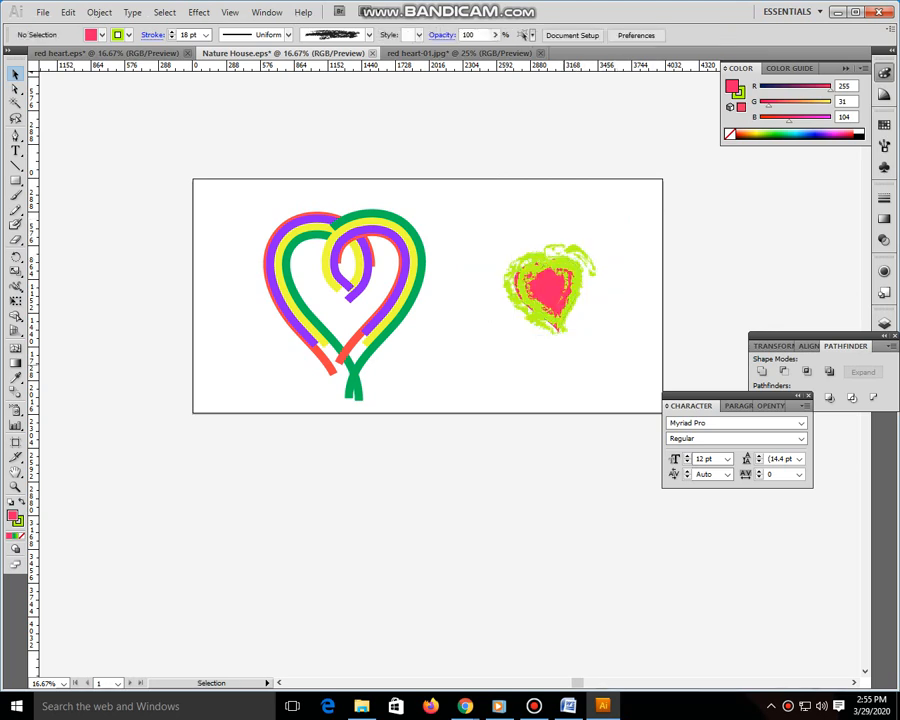
key(ctrl+z)
key(ctrl+z)
Step: Expand the appearance of the pink heart with the rough green outline and scale it down slightly
click(99, 12)
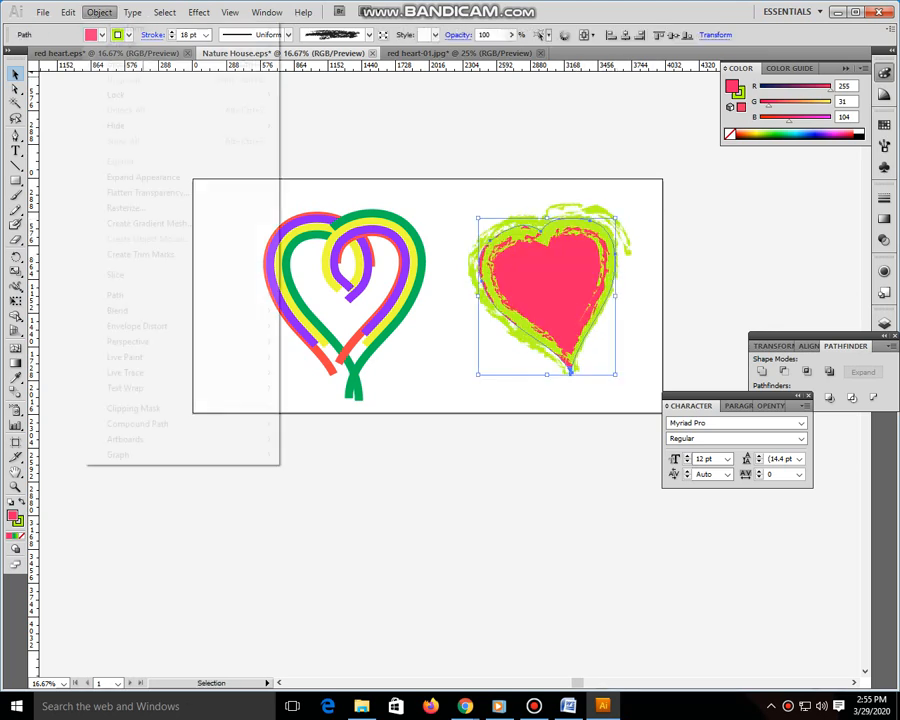
click(143, 177)
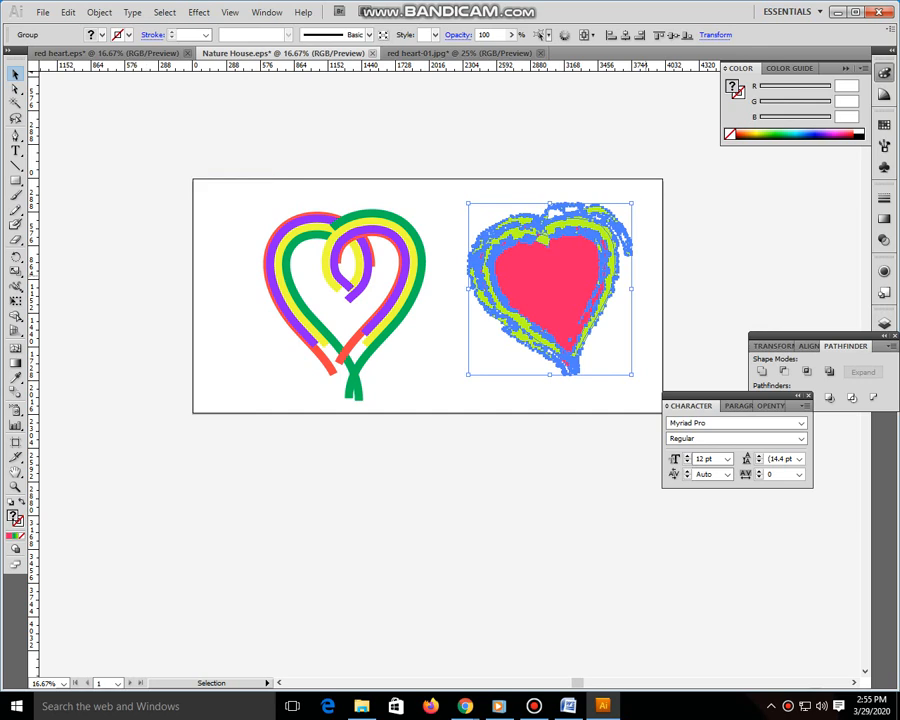
drag(623, 366, 610, 291)
key(ctrl+shift+a)
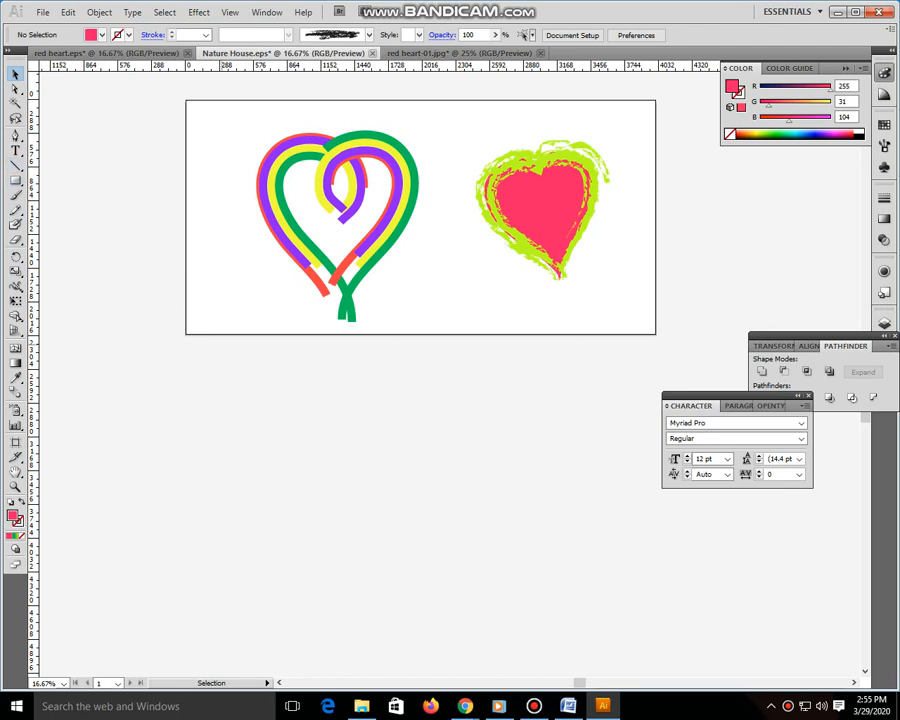
Step: Set up the rough charcoal-like brush with a pink-red 1 pt stroke and no fill
click(884, 146)
click(791, 183)
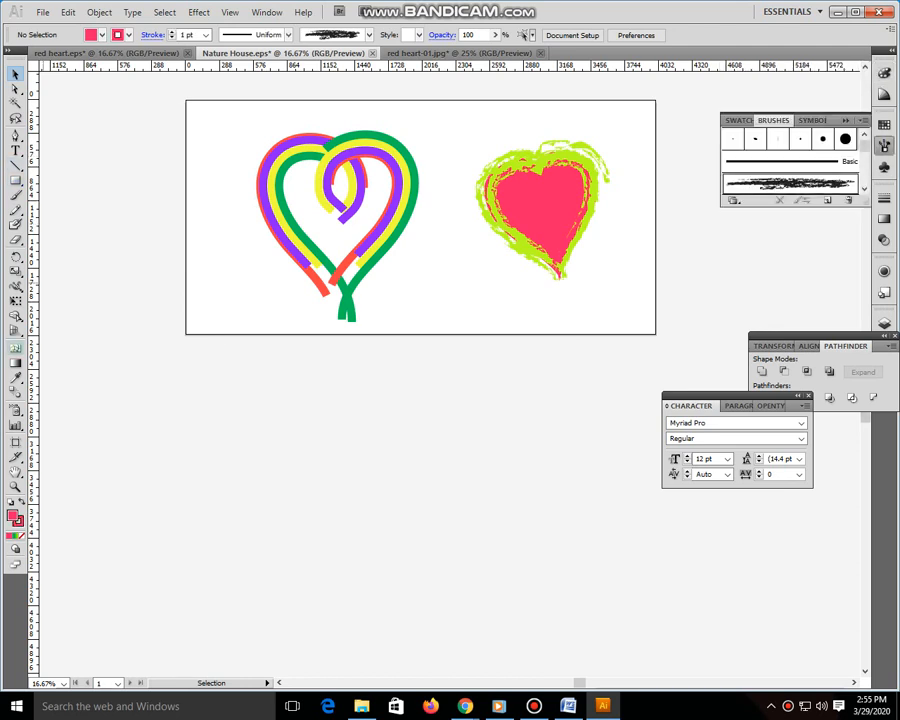
click(21, 536)
click(19, 522)
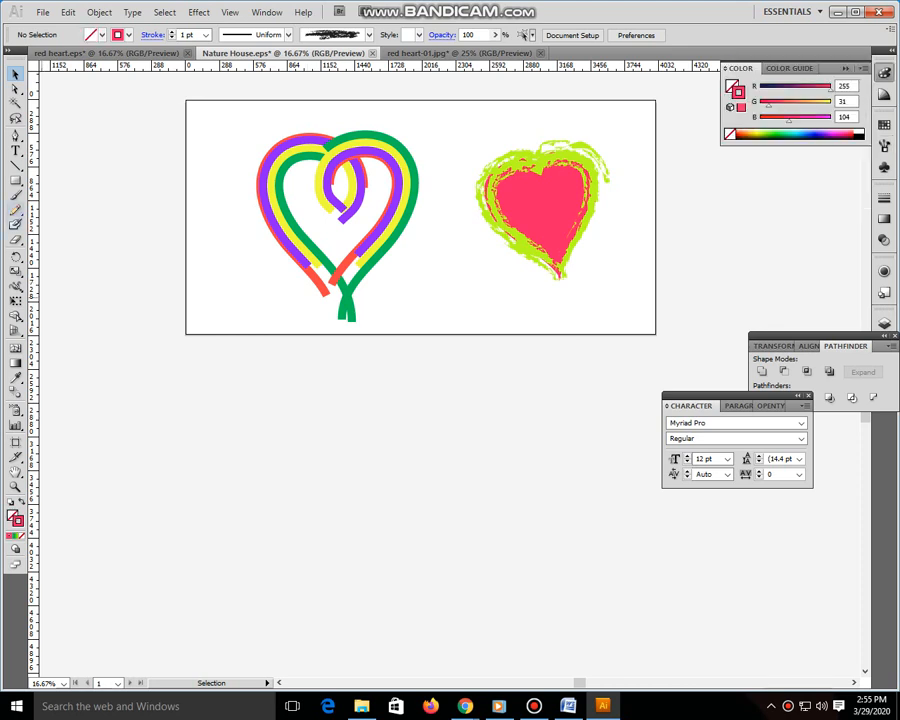
Step: Paint three overlapping pink-red strokes below the artboard as the left half of a sketchy heart
click(17, 195)
mouse_move(358, 418)
mouse_down()
mouse_move(302, 432)
mouse_move(301, 469)
mouse_move(340, 522)
mouse_up()
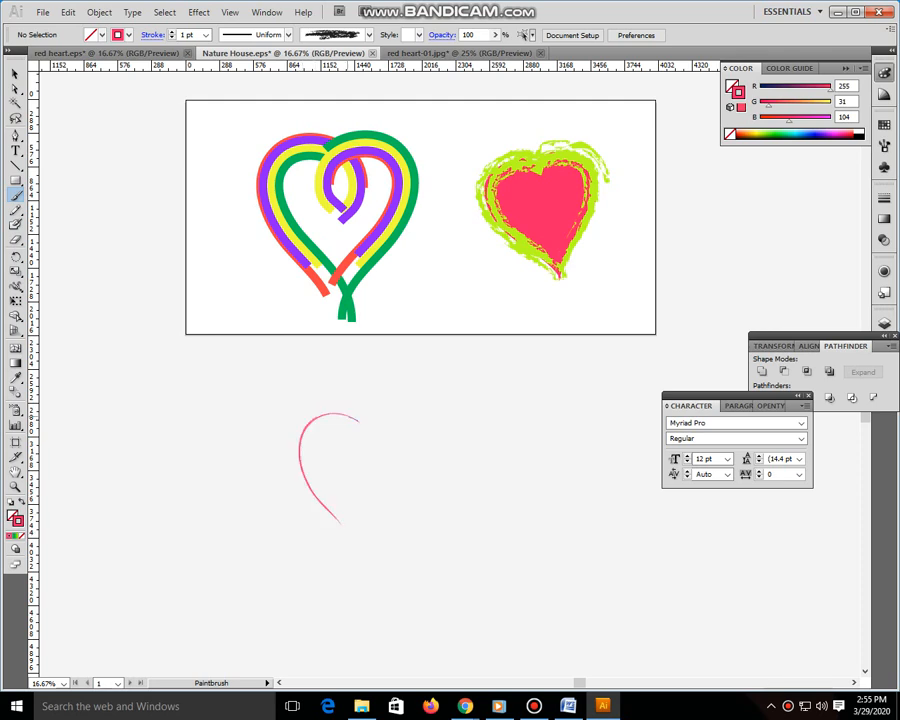
mouse_move(307, 453)
mouse_down()
mouse_move(318, 490)
mouse_move(348, 524)
mouse_up()
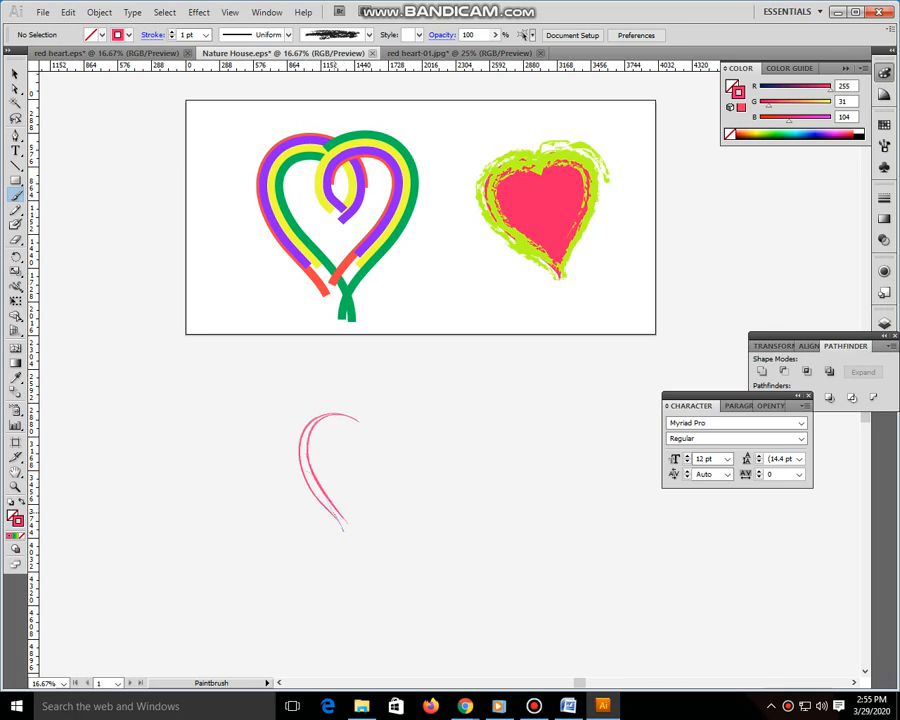
drag(308, 471, 343, 531)
Step: Paint purple (R 155, G 0, B 191) and green (R 63, G 255, B 114) strokes over the sketchy half-heart
click(829, 135)
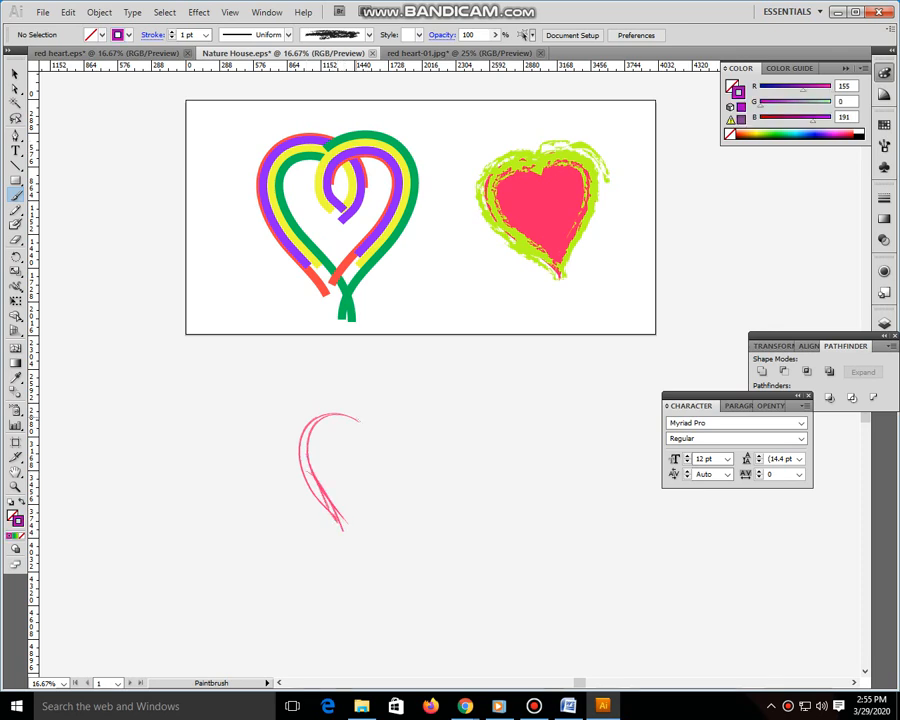
mouse_move(355, 412)
mouse_down()
mouse_move(342, 527)
mouse_move(354, 533)
mouse_up()
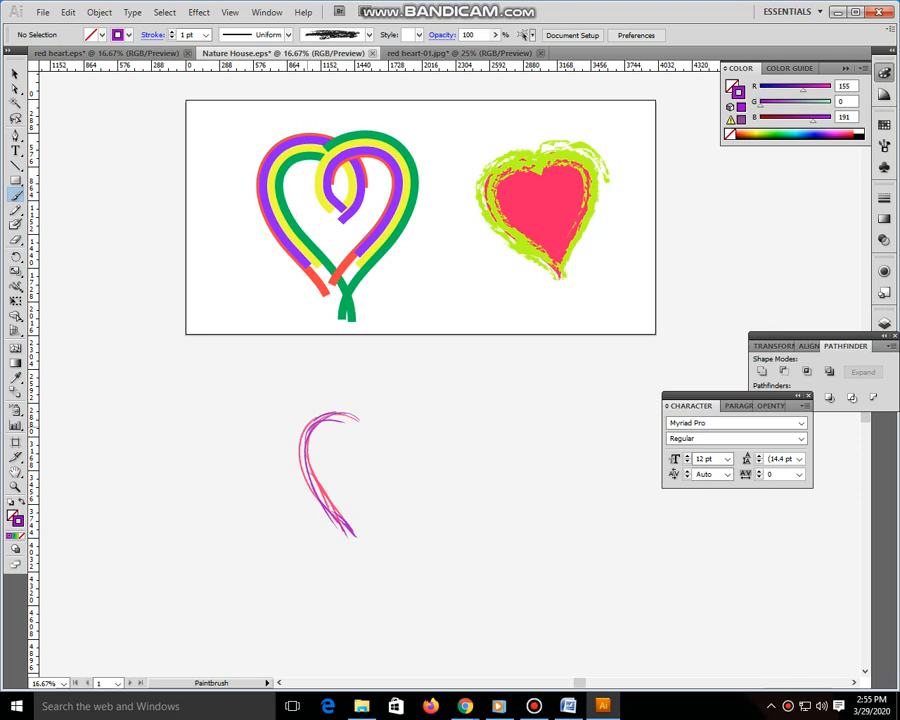
click(781, 133)
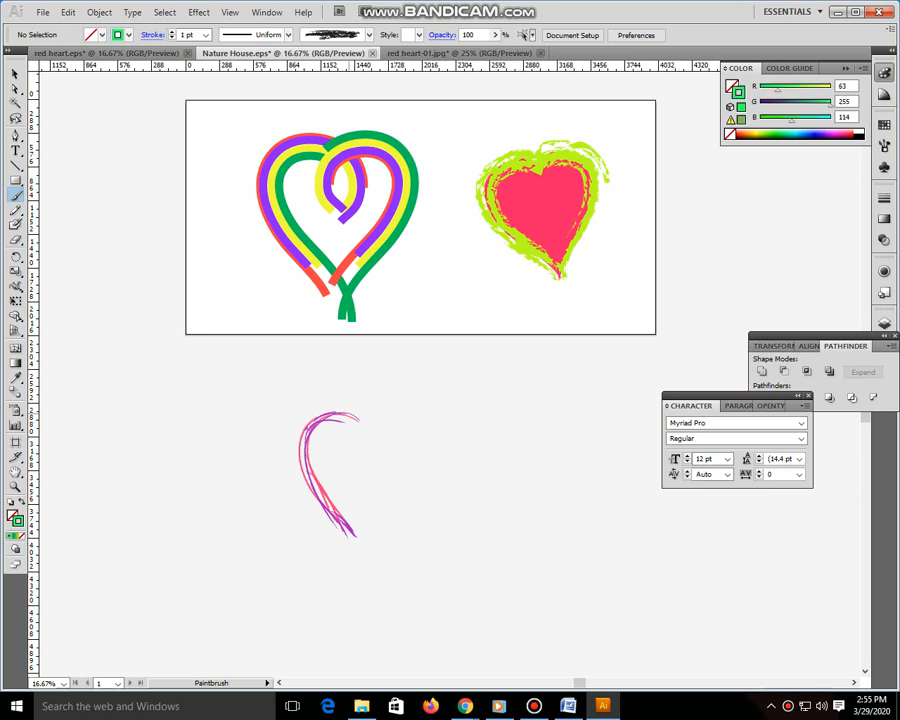
mouse_move(345, 413)
mouse_down()
mouse_move(300, 456)
mouse_move(335, 518)
mouse_up()
Step: Select all strokes of the sketchy half-heart and group them
click(15, 74)
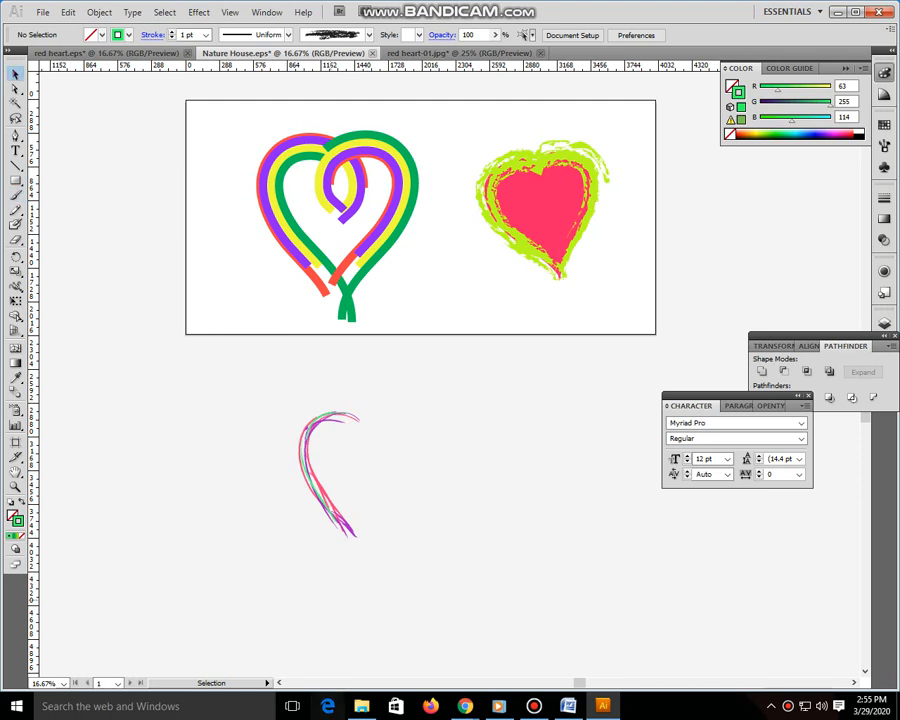
drag(301, 387, 356, 541)
right_click(297, 292)
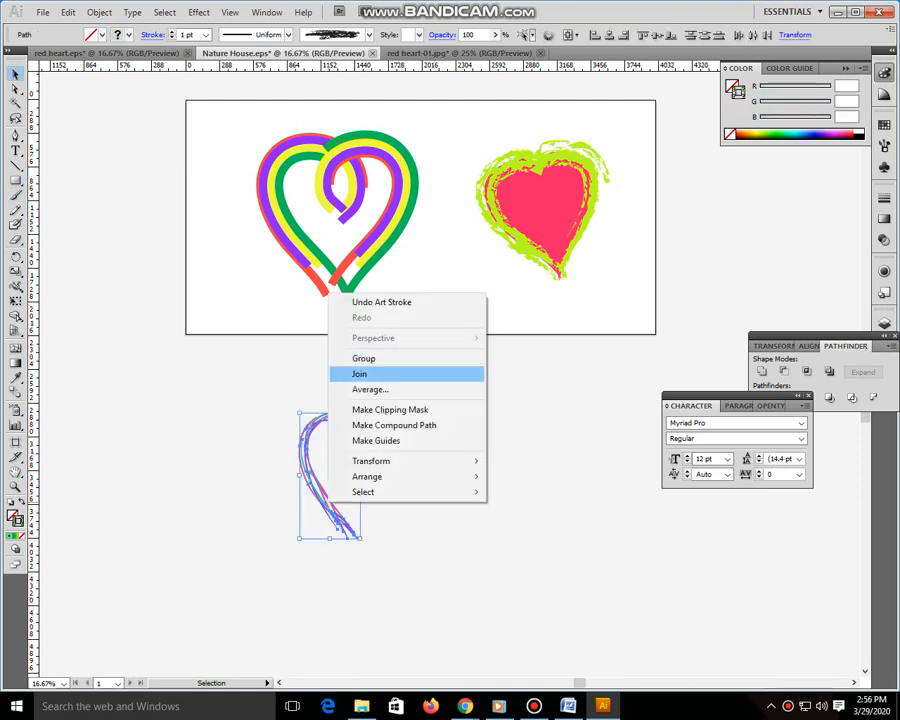
click(340, 358)
Step: Create a mirrored copy of the grouped half-heart with Reflect, flipped left to right
right_click(314, 483)
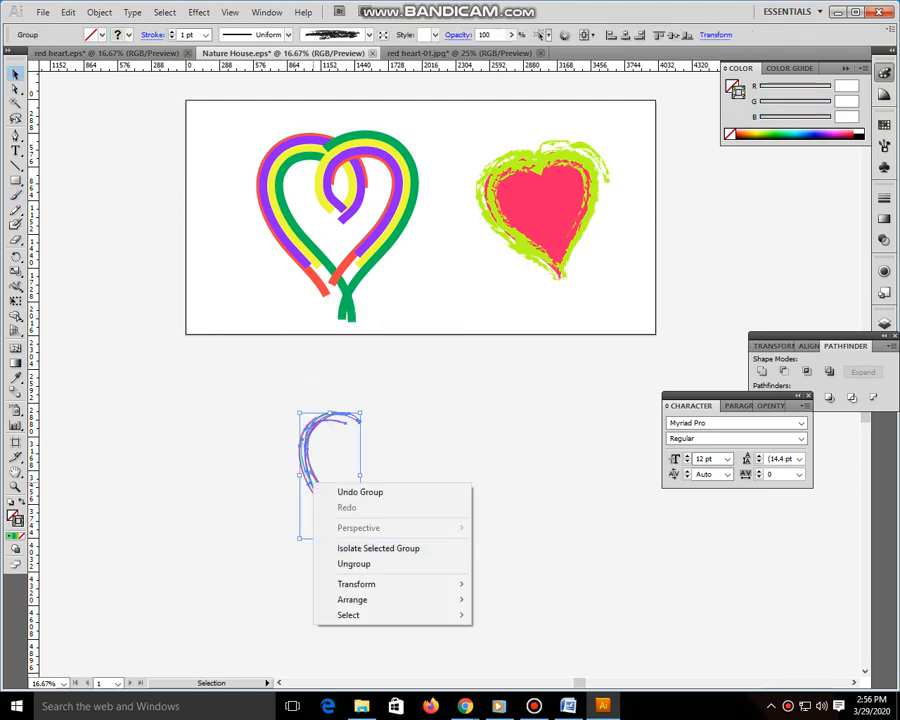
mouse_move(356, 584)
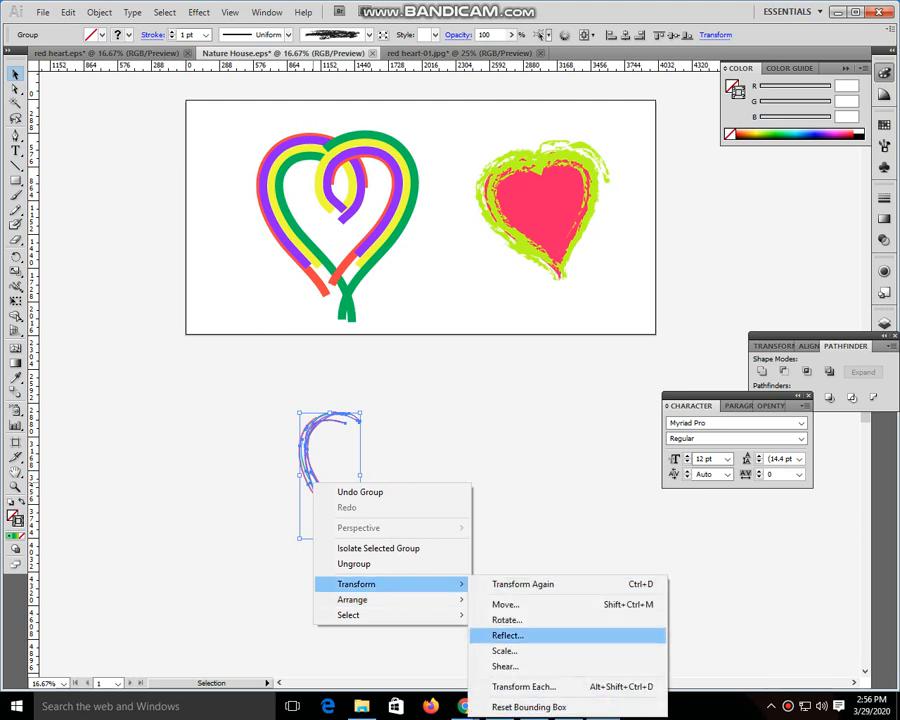
click(500, 636)
click(511, 354)
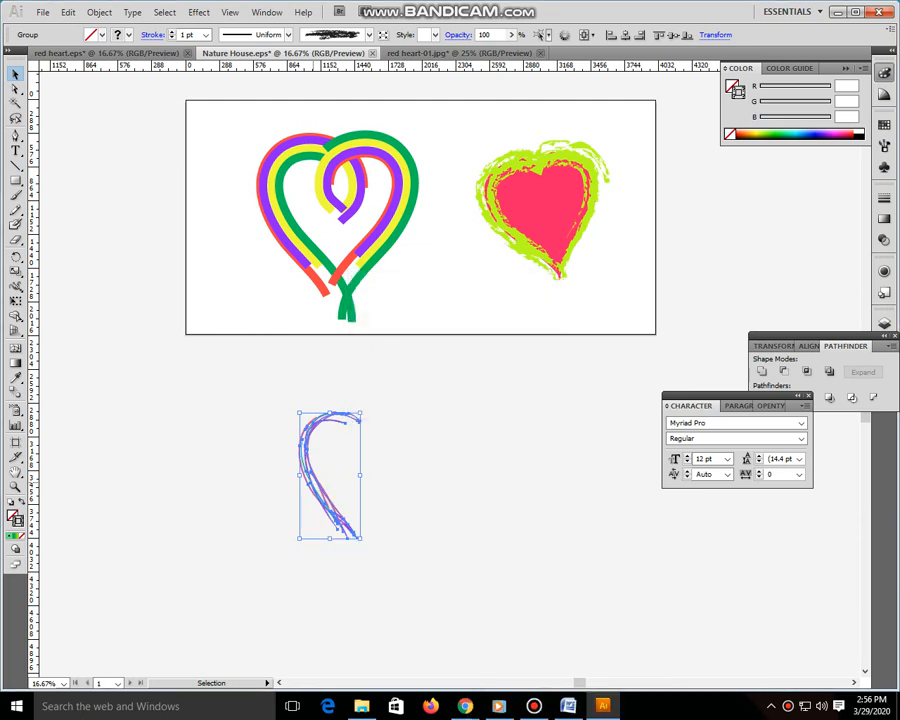
Step: Move the mirrored sketchy half beside the original so both meet at the notch and the tip
drag(352, 482, 392, 479)
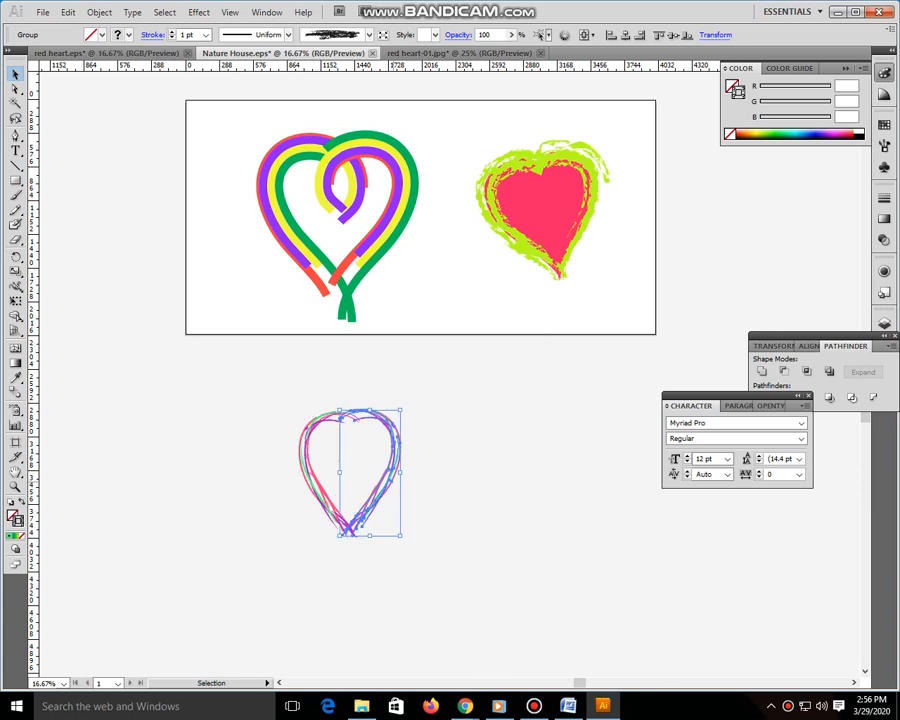
click(262, 330)
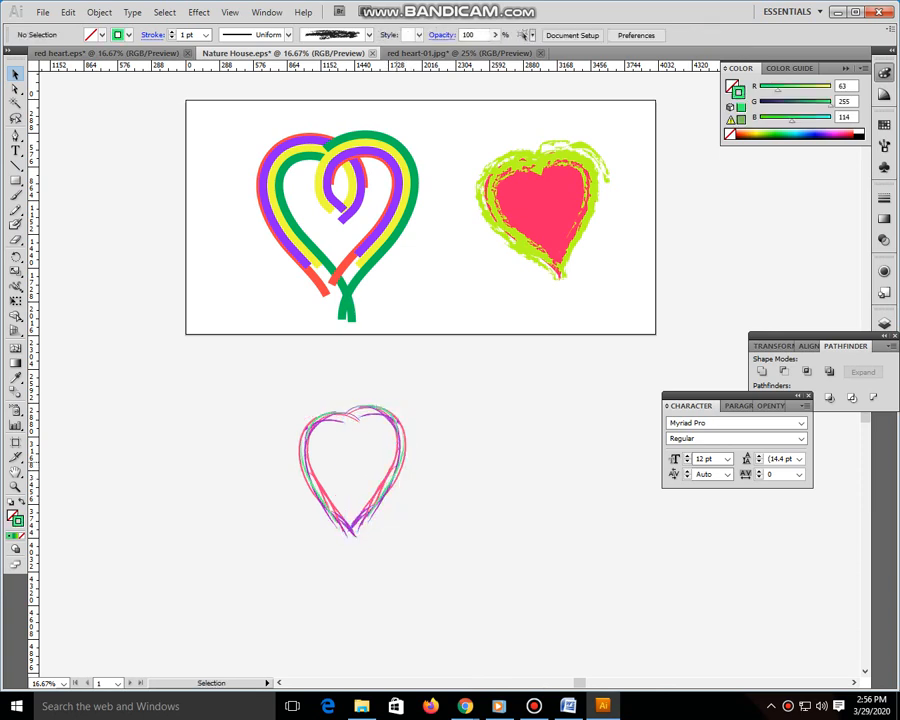
drag(400, 460, 409, 468)
click(466, 490)
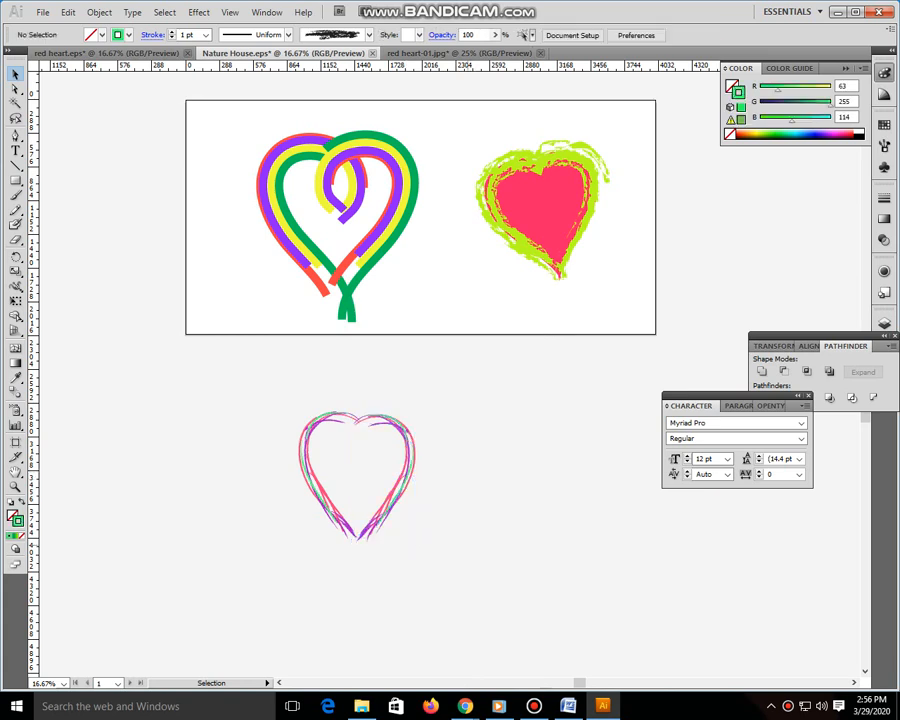
Step: Enlarge both halves of the sketchy heart together from the centre and expand their appearance
drag(227, 382, 466, 545)
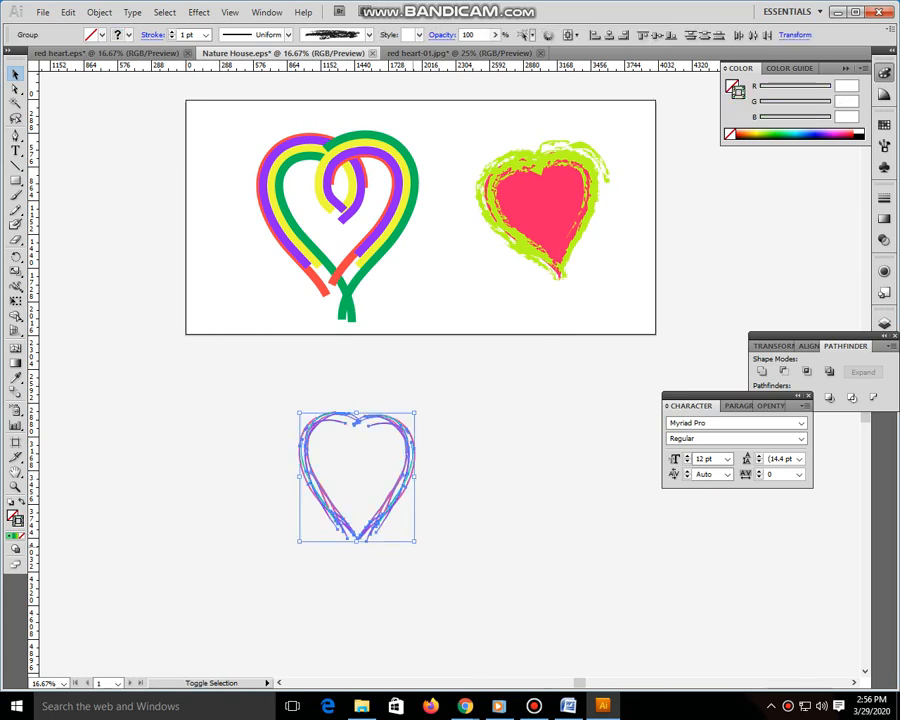
drag(408, 533, 449, 579)
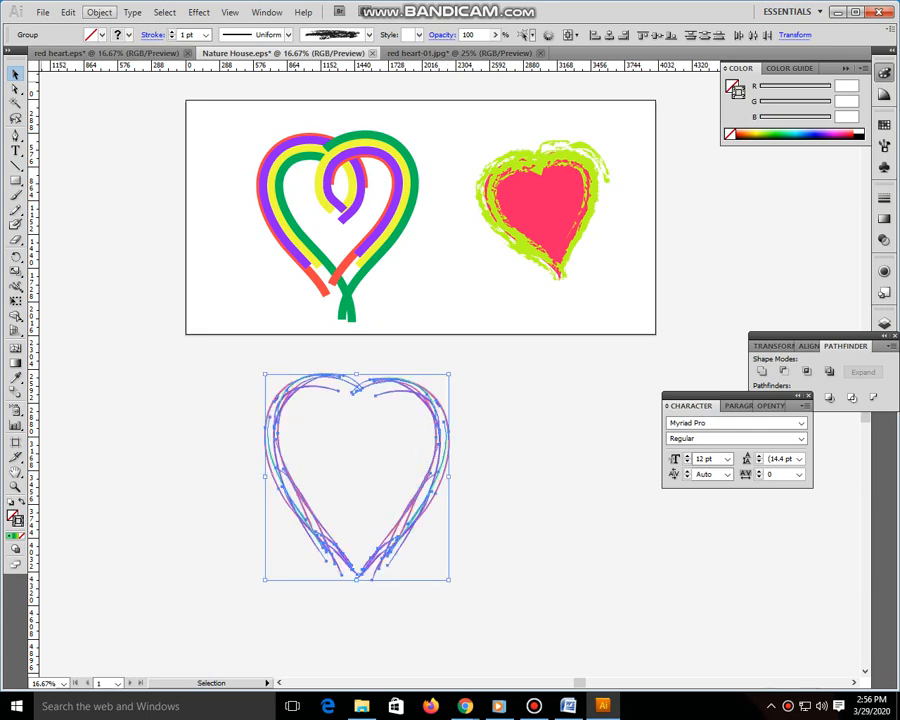
click(99, 12)
click(143, 177)
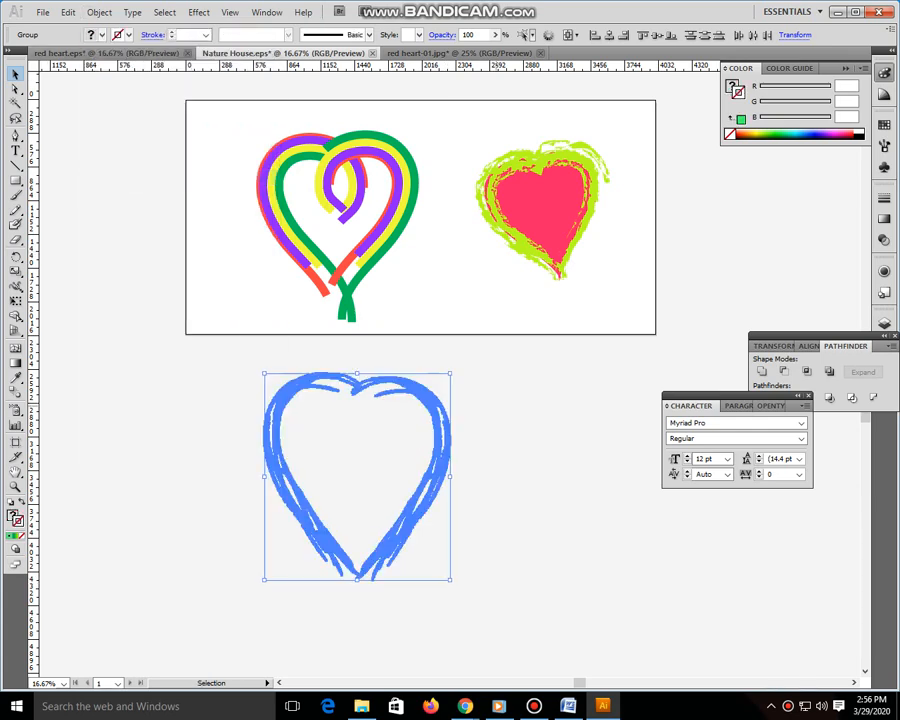
Step: Group the two expanded halves of the sketchy heart
key(ctrl+shift+a)
click(432, 470)
right_click(432, 472)
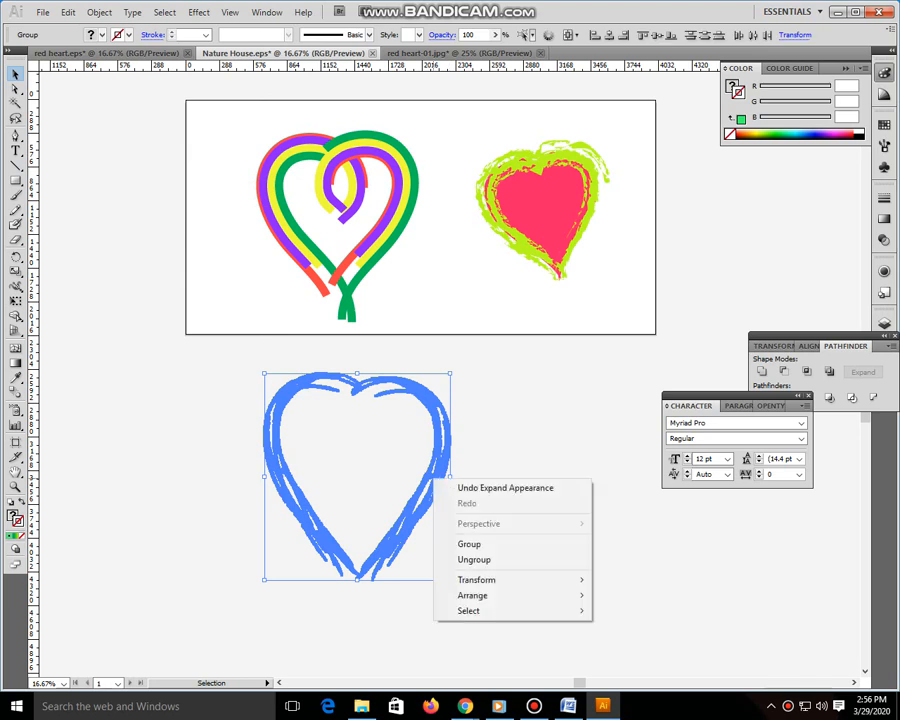
click(500, 538)
Step: Duplicate the sketchy heart in place and scale the copy down slightly so it sits inside the original
key(a)
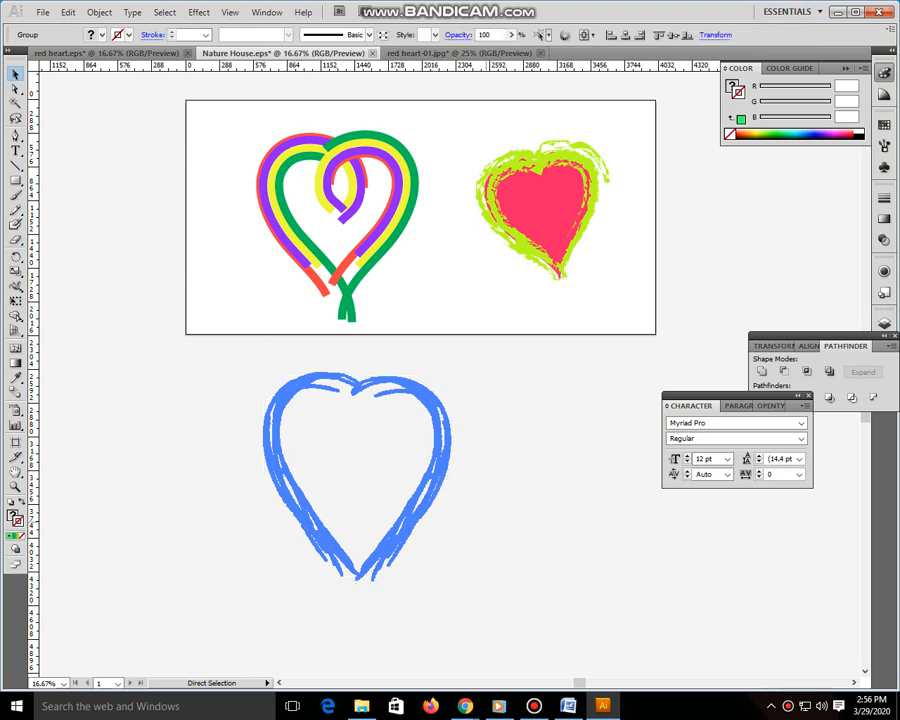
key(v)
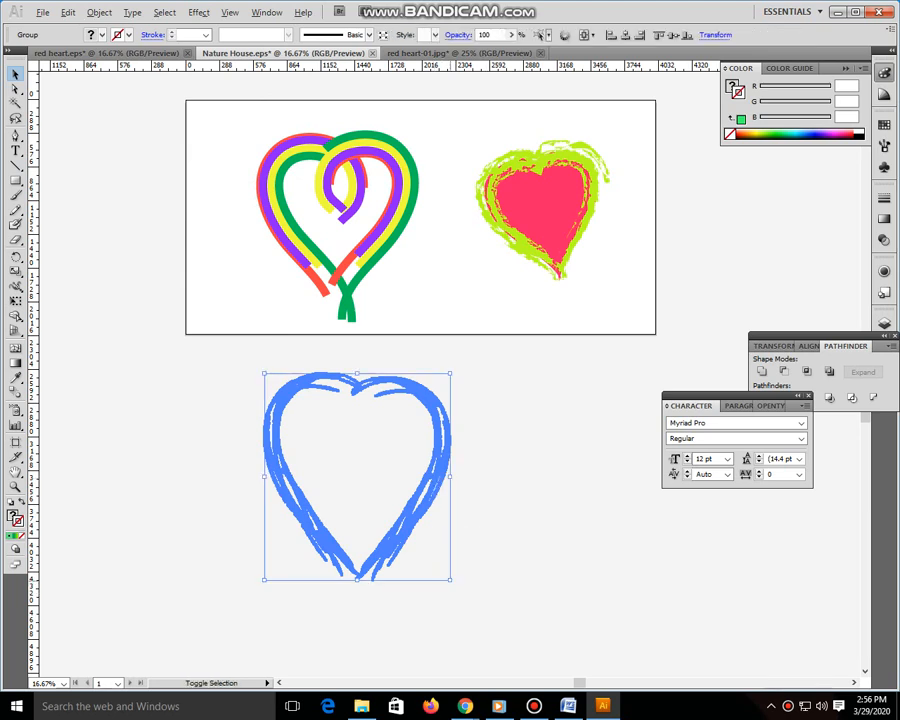
drag(450, 580, 436, 565)
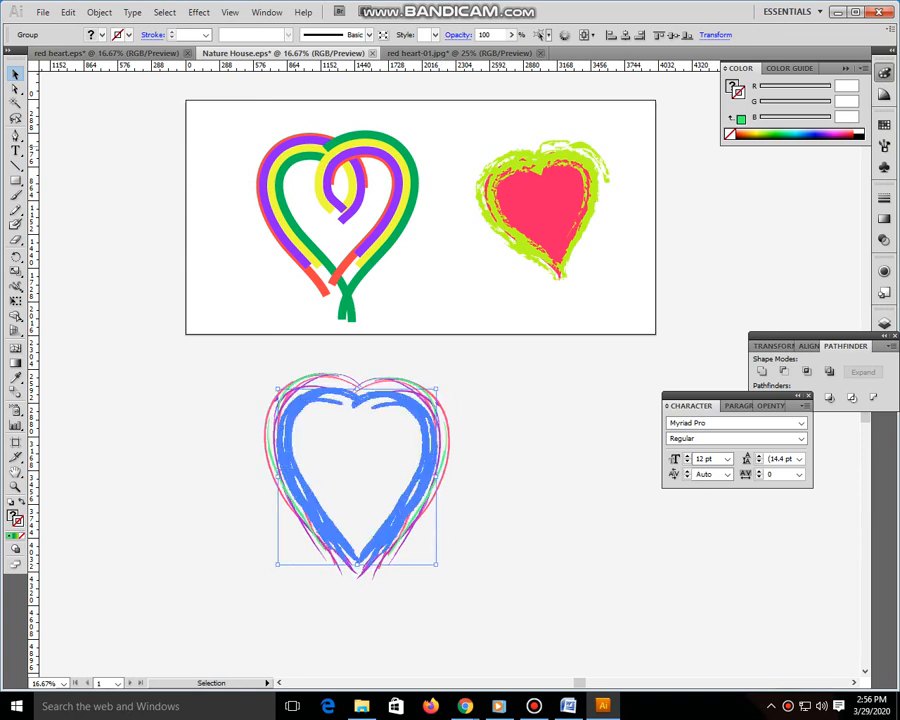
Step: Give the inner heart copy a magenta stroke (R 255, G 0, B 128) and select both sketchy hearts
click(306, 385)
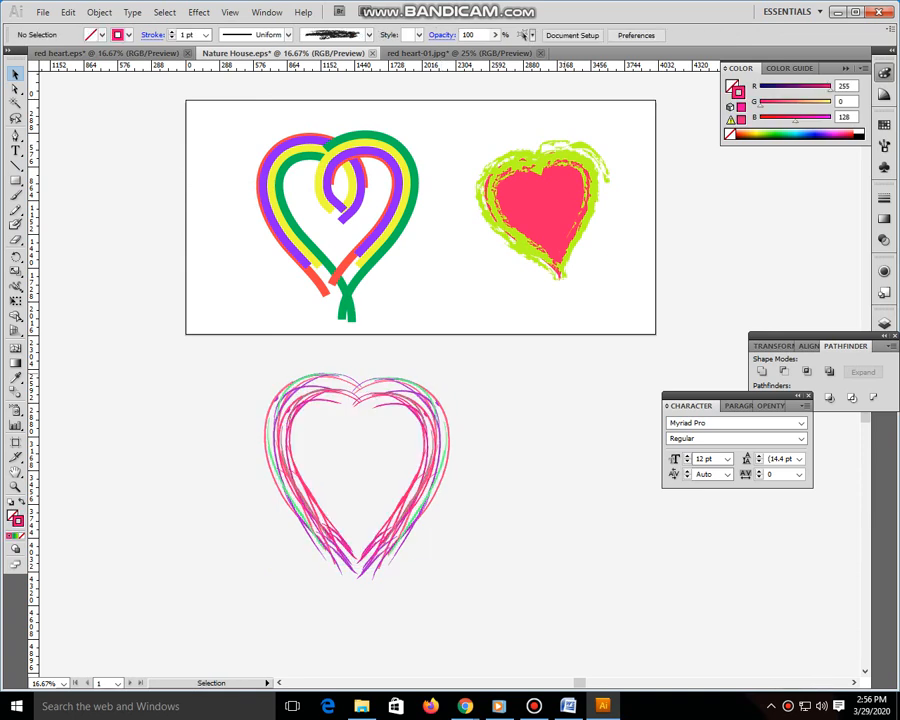
drag(213, 333, 345, 429)
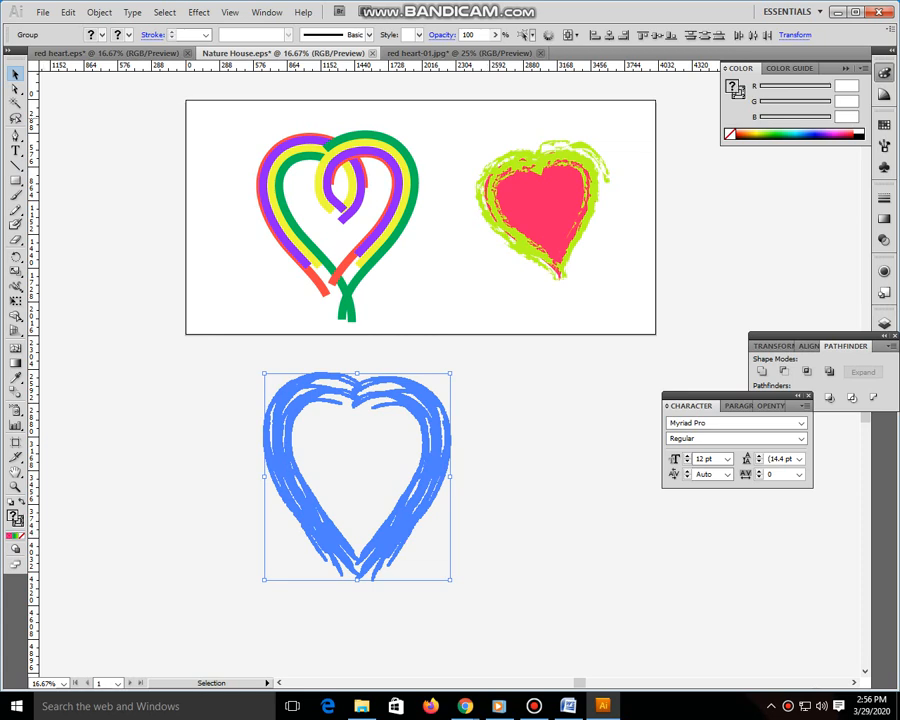
Step: Try a pink fill (R 255, G 0, B 155) on both sketchy hearts and undo the recent colour changes
click(843, 134)
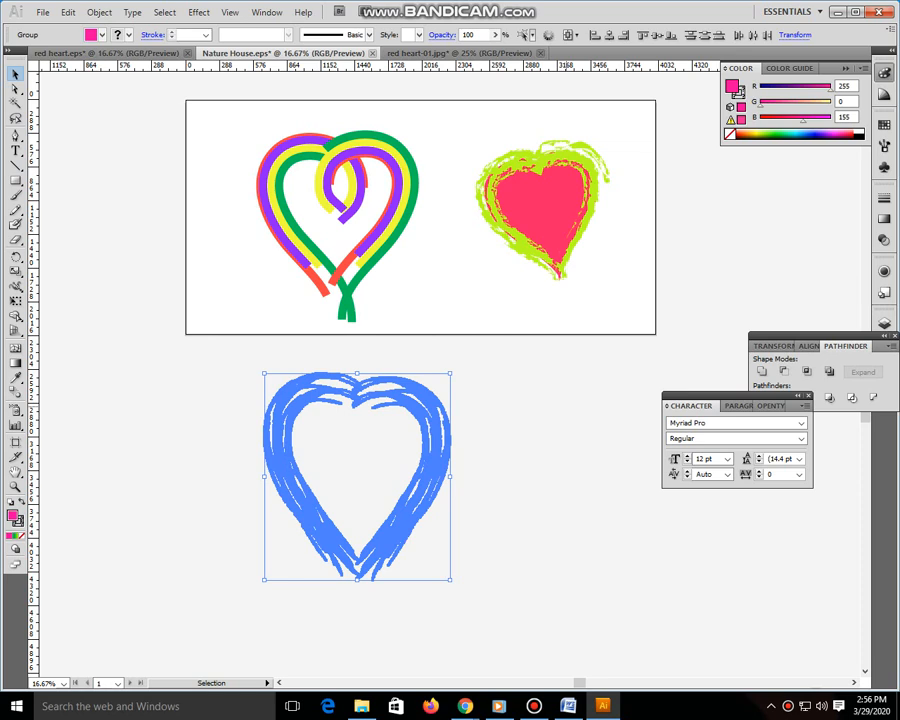
key(ctrl+shift+a)
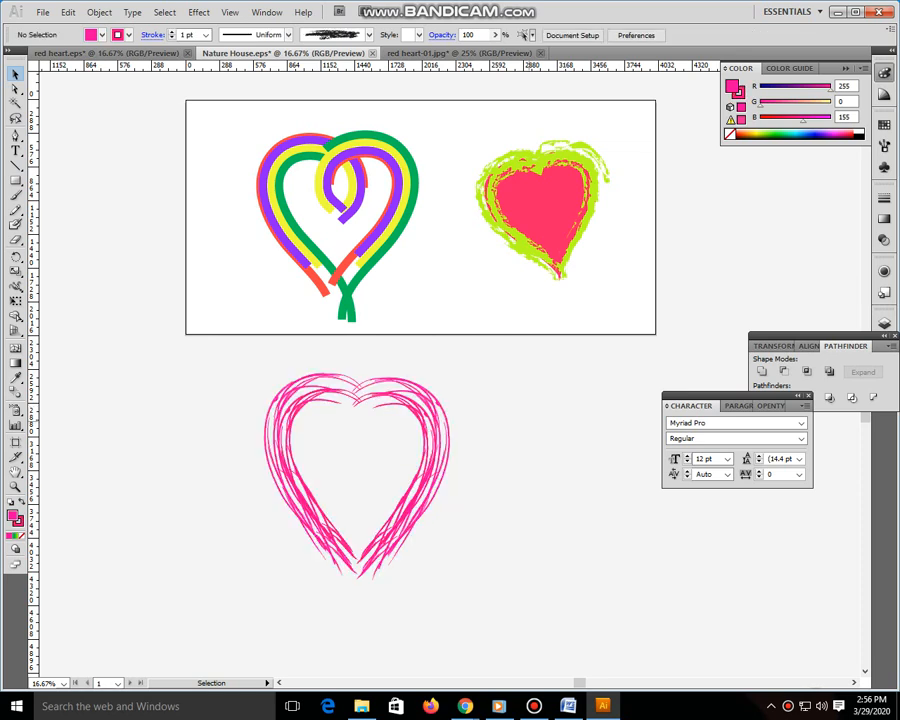
key(ctrl+z)
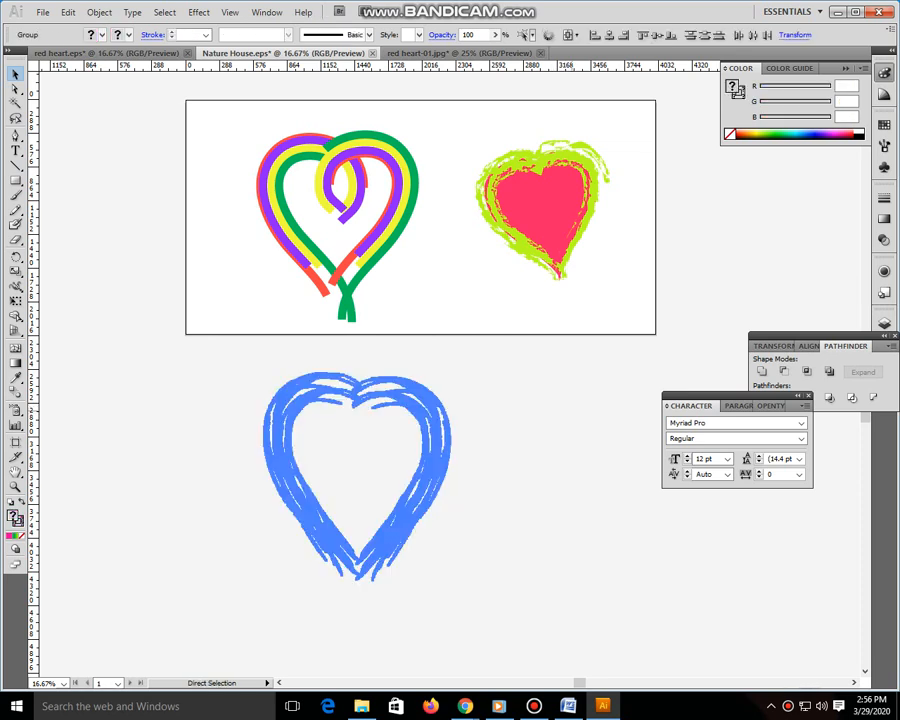
key(ctrl+z)
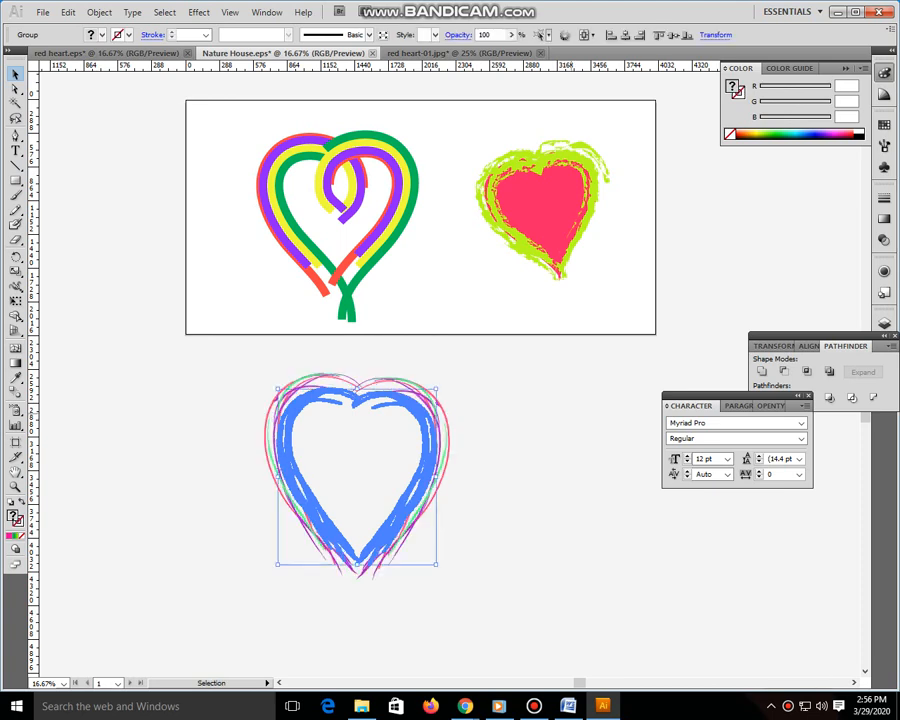
key(ctrl+z)
Step: Shrink both sketchy hearts together from the centre and place them left of the striped heart, overlapping the artboard's left edge
click(312, 502)
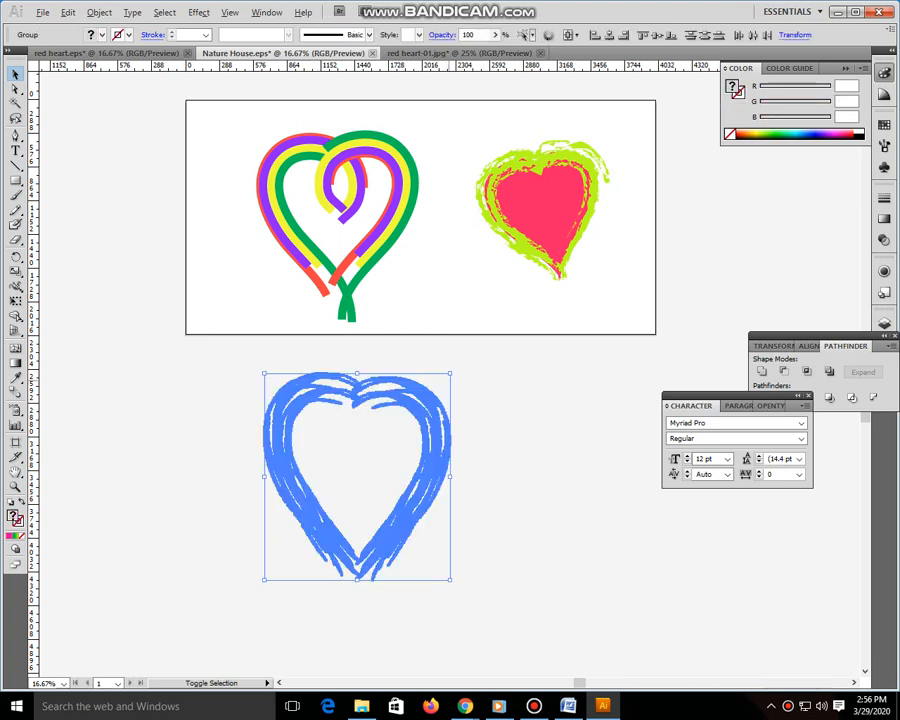
drag(450, 580, 420, 547)
click(440, 562)
drag(267, 396, 137, 168)
click(474, 400)
drag(416, 400, 427, 372)
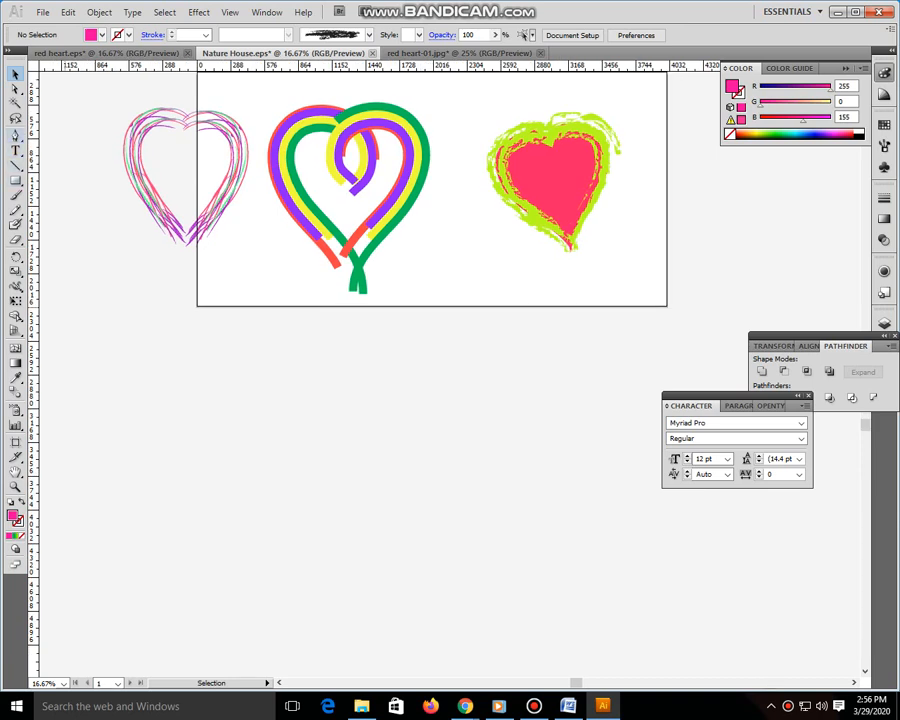
Step: Draw a wide, flat magenta triangle with the Pen tool in the empty area below the artboard
click(16, 136)
click(223, 466)
click(356, 372)
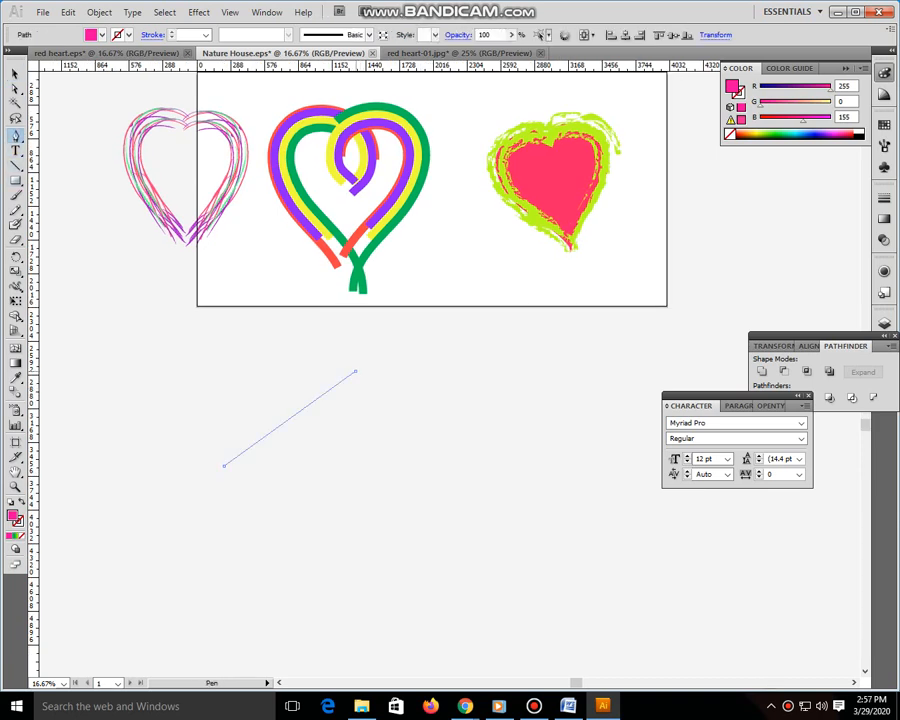
click(549, 469)
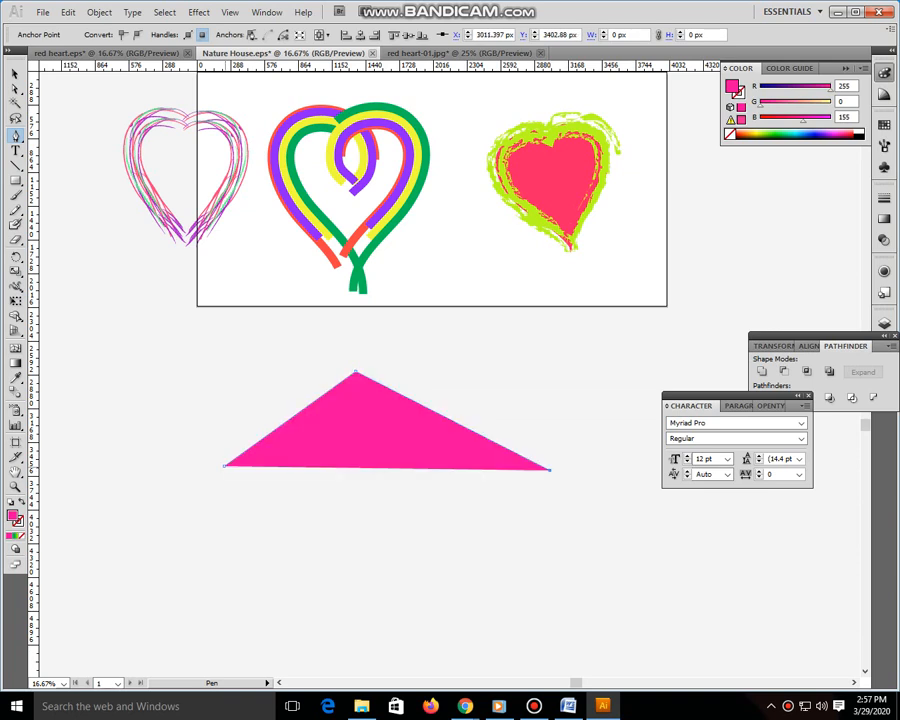
Step: Stack three progressively smaller copies of the triangle above it to form a four-tier tree shape
key(v)
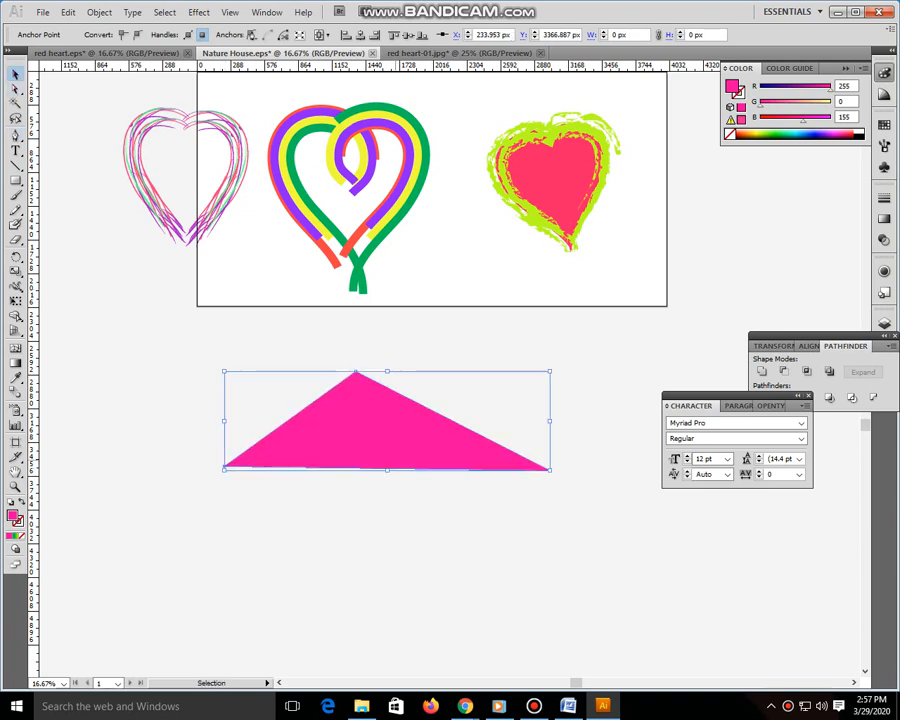
drag(375, 425, 364, 504)
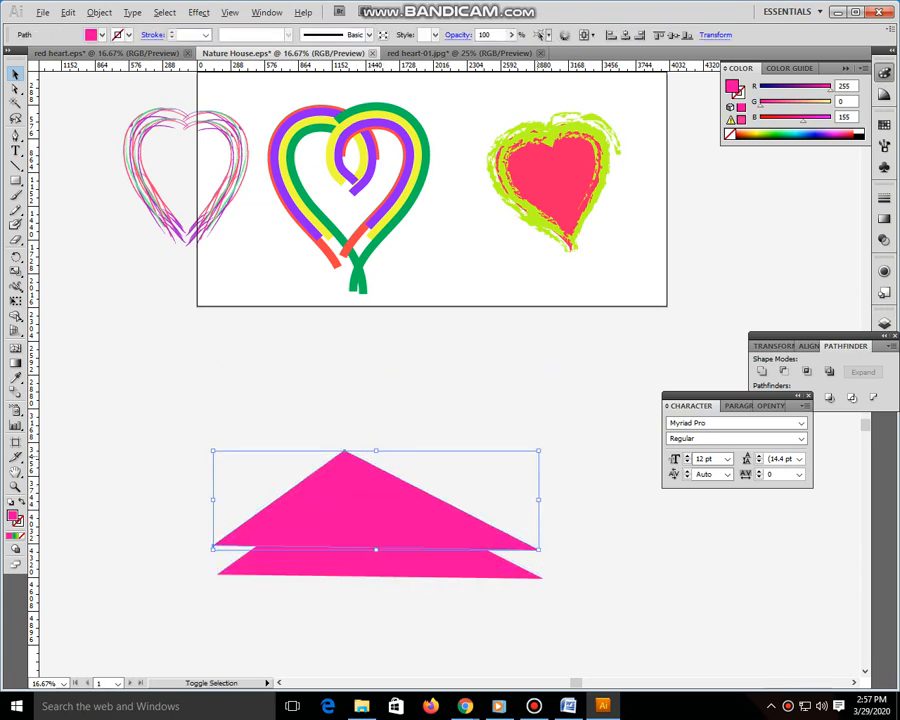
drag(539, 550, 512, 541)
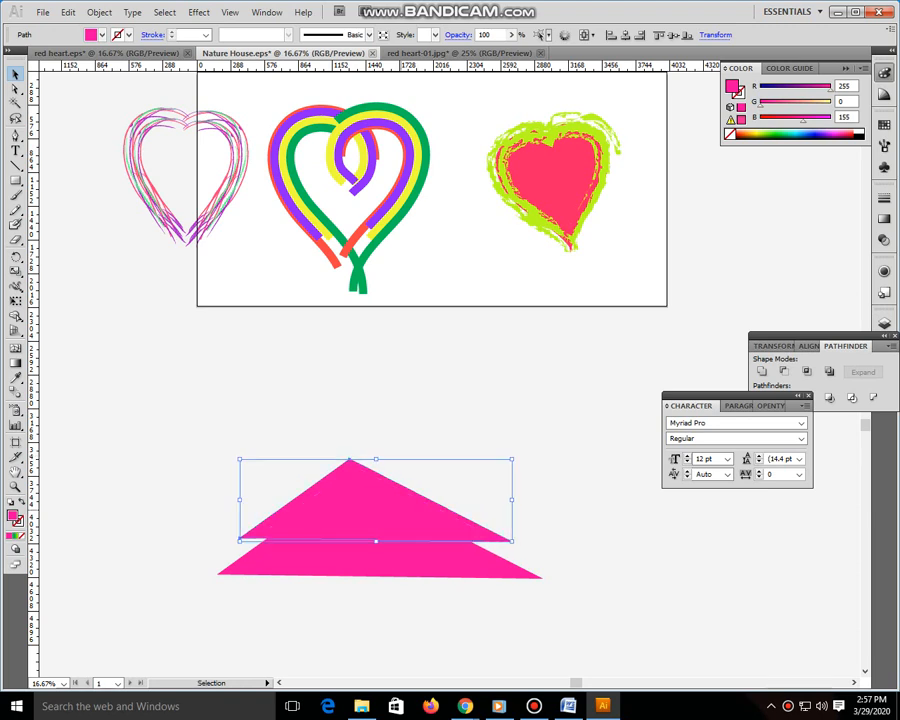
drag(315, 412, 446, 602)
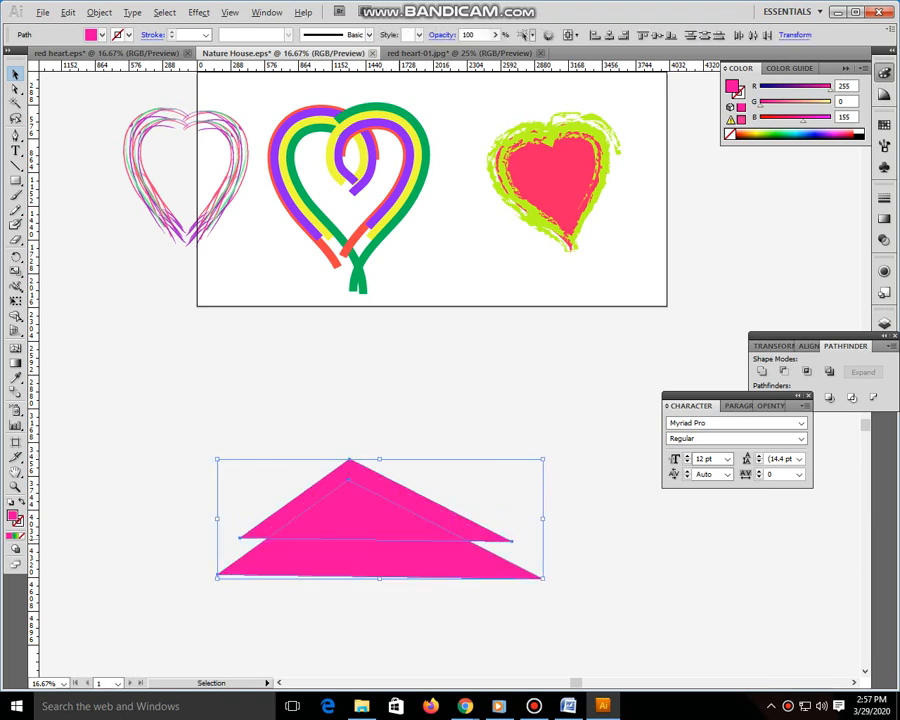
drag(379, 578, 370, 494)
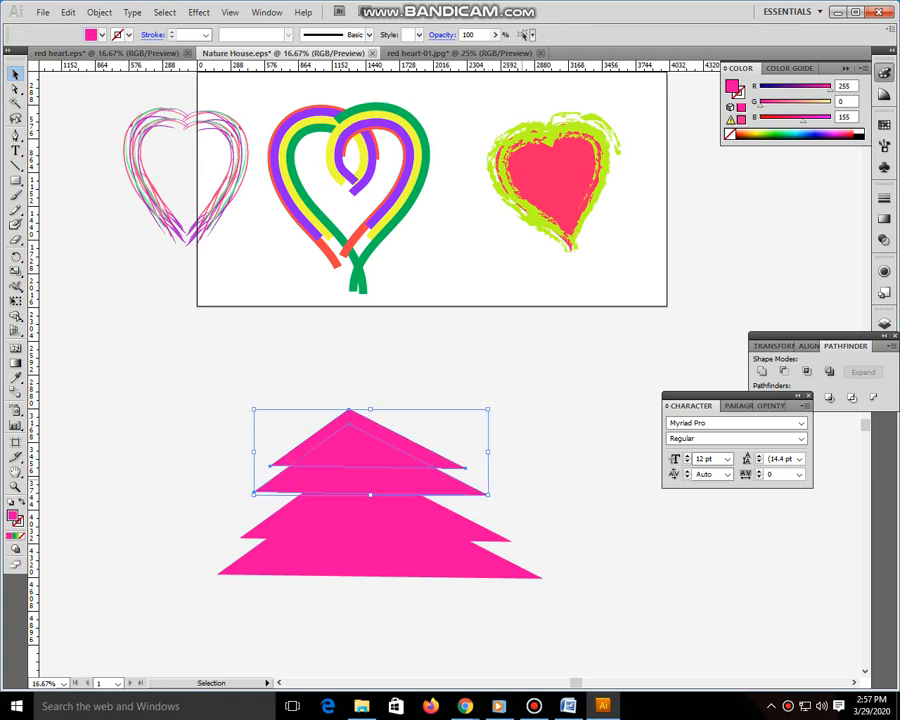
Step: Duplicate the four-tier stack, scale the copy to about half size and overlap it on the original as the treetop
drag(241, 388, 485, 433)
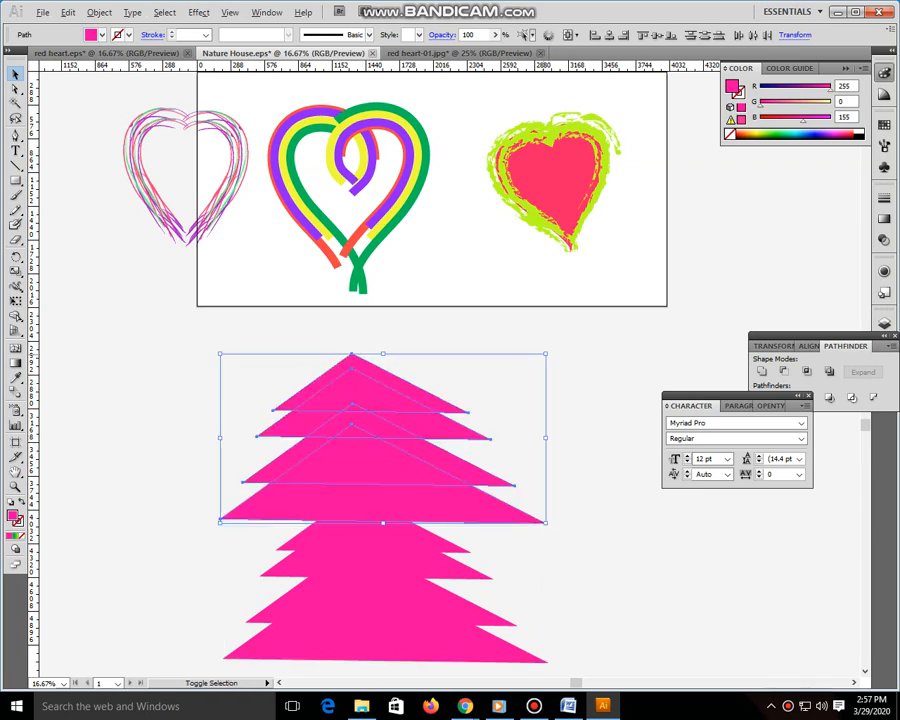
drag(546, 353, 461, 397)
drag(461, 397, 483, 271)
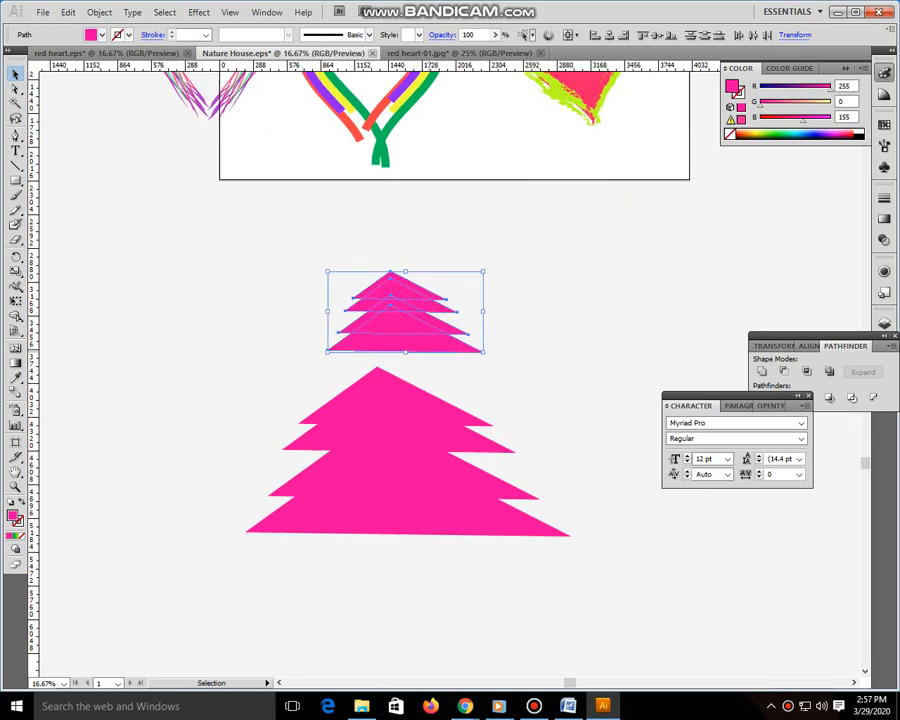
drag(409, 340, 390, 388)
Step: Unite all the stacked triangles into one tree shape
click(583, 390)
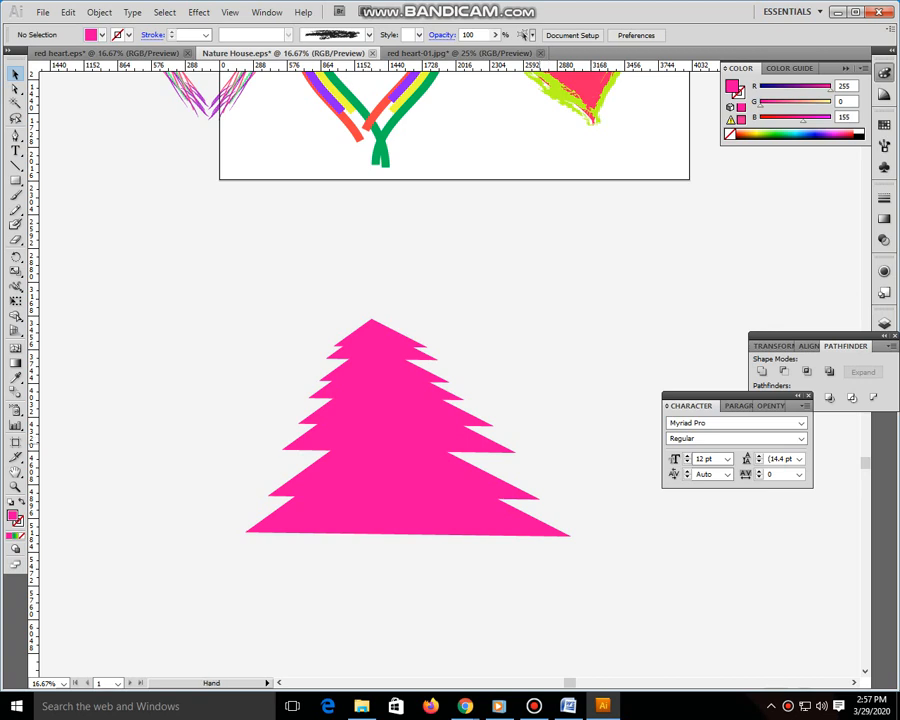
drag(583, 390, 558, 320)
drag(221, 237, 500, 466)
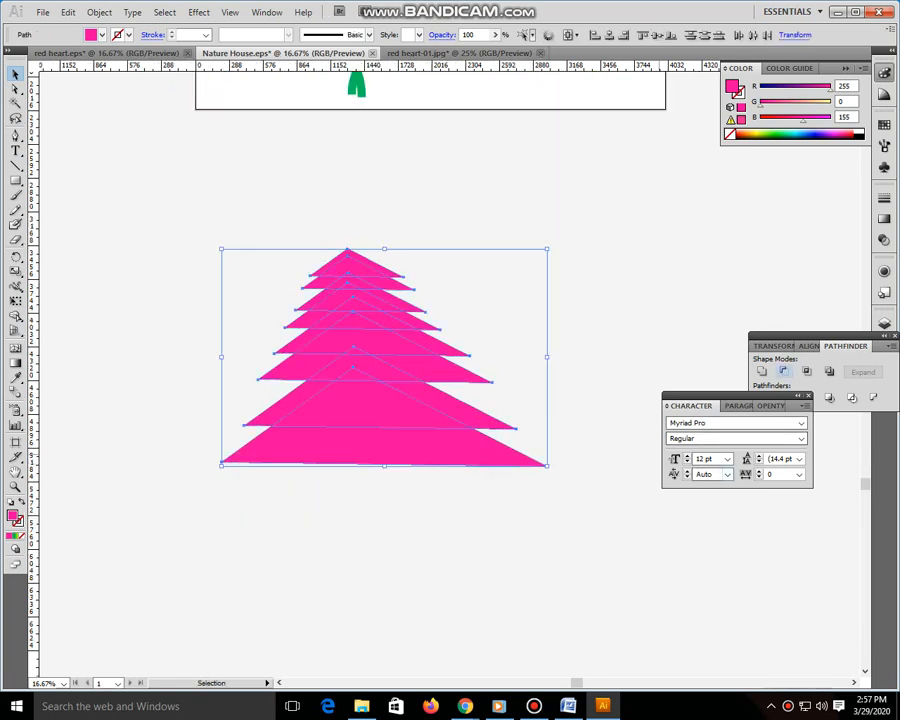
click(761, 371)
key(ctrl+shift+a)
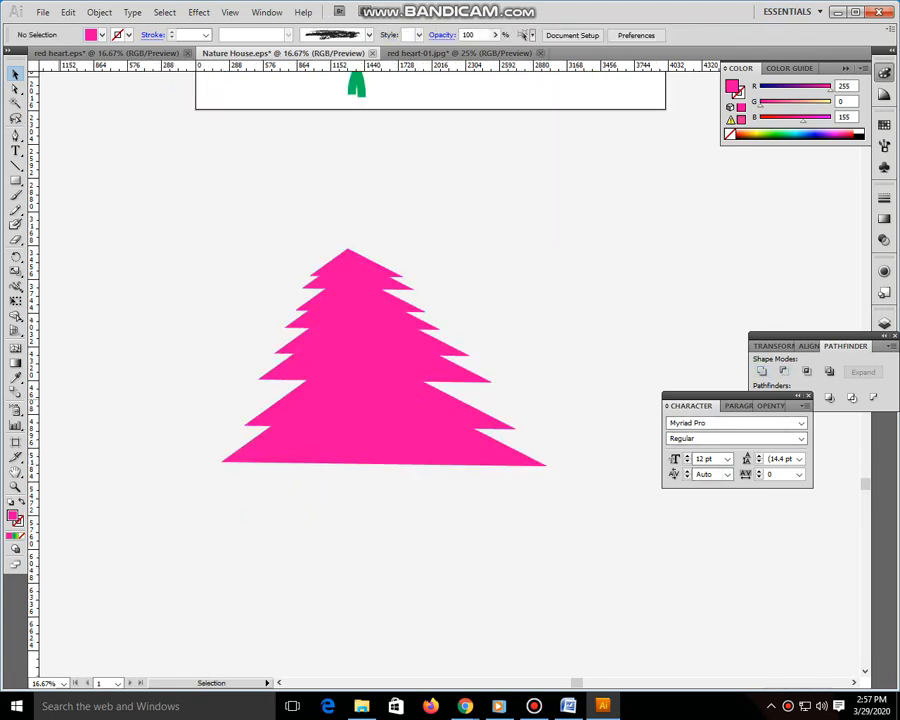
Step: Draw a narrow vertical rectangle as the trunk below the tree's centre and unite it with the foliage
key(m)
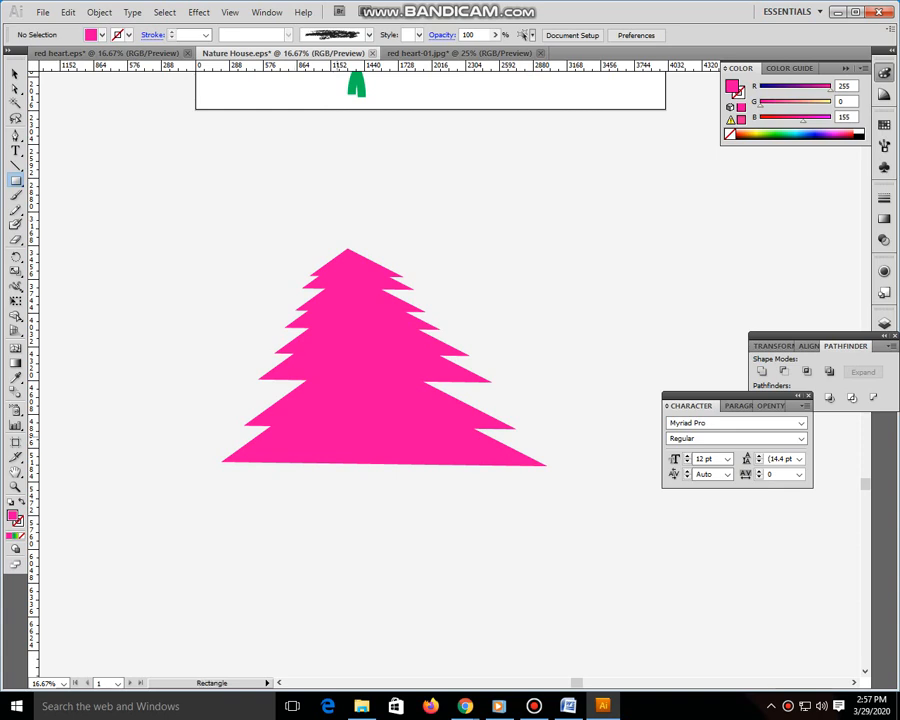
mouse_move(382, 461)
mouse_down()
mouse_move(412, 556)
mouse_move(378, 574)
mouse_up()
key(v)
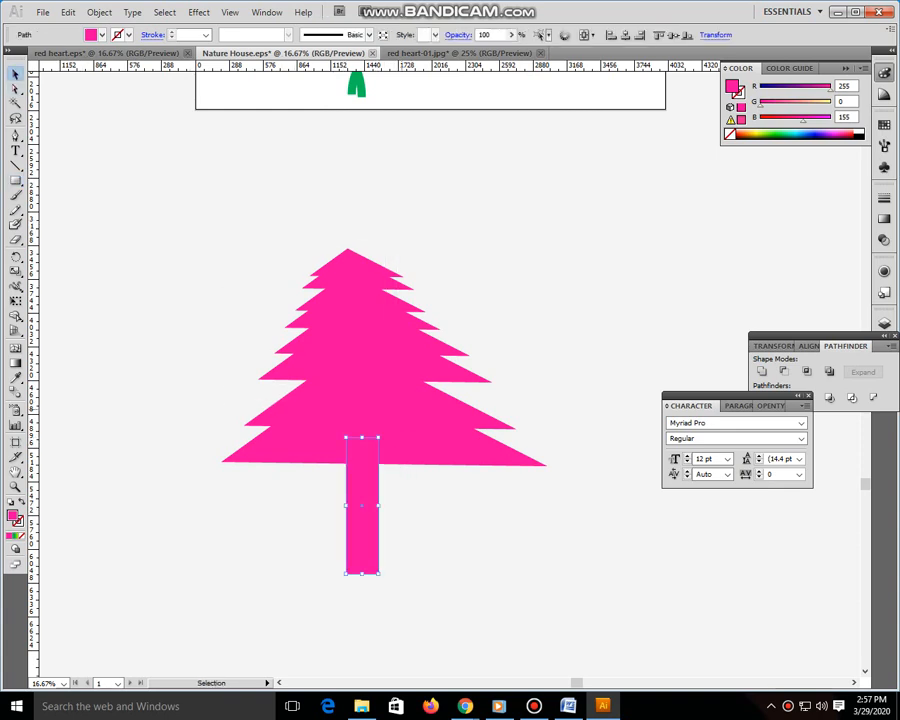
click(350, 400)
drag(167, 219, 473, 481)
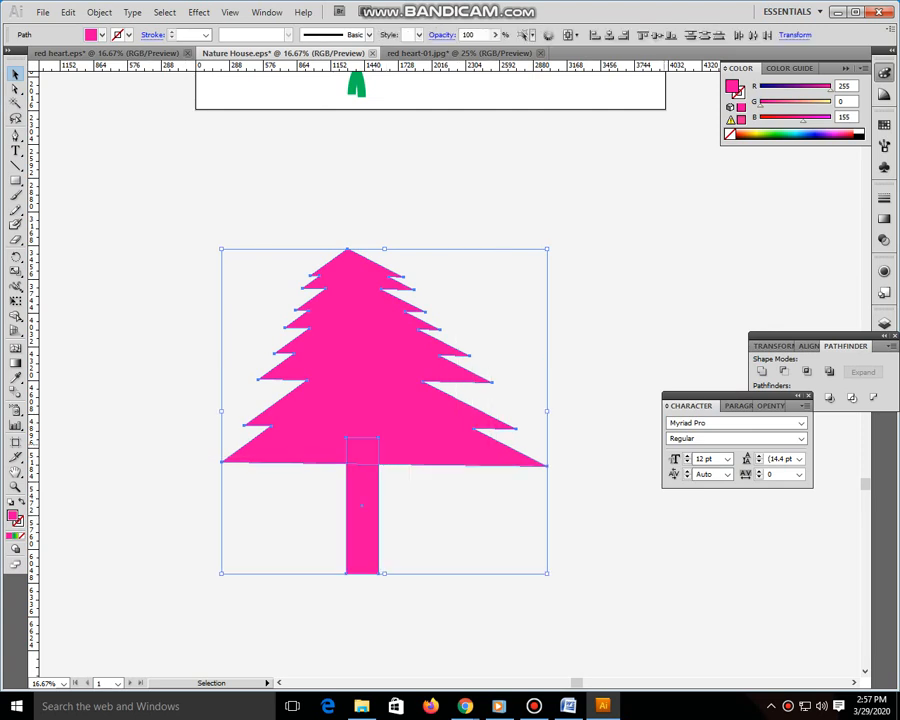
click(762, 371)
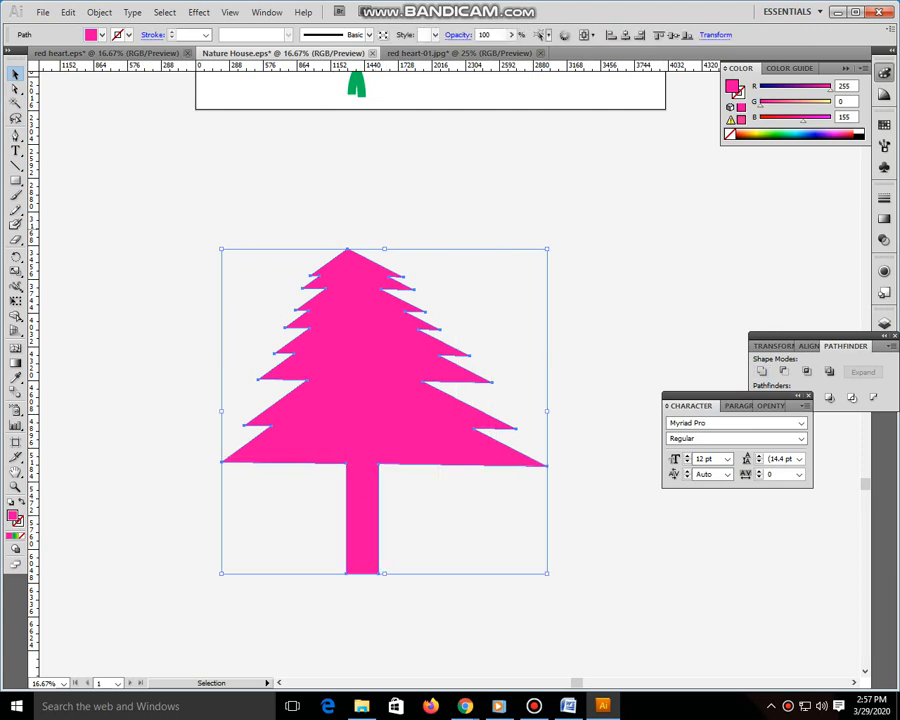
Step: Fill the tree with green (R 18, G 191, B 0) and scale it down to make room below it
click(775, 135)
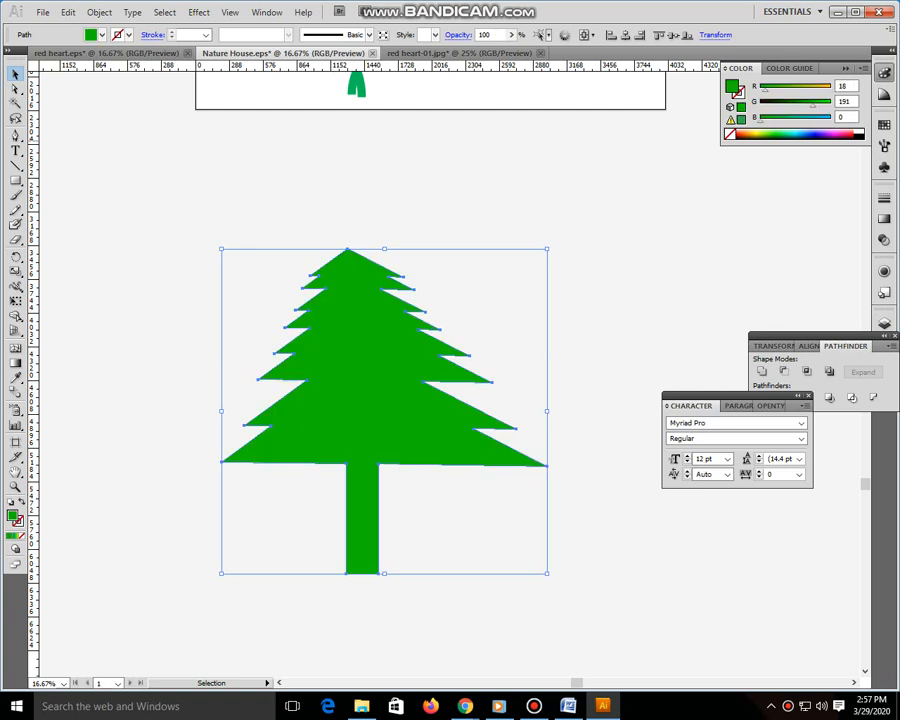
drag(547, 249, 479, 189)
drag(388, 280, 326, 198)
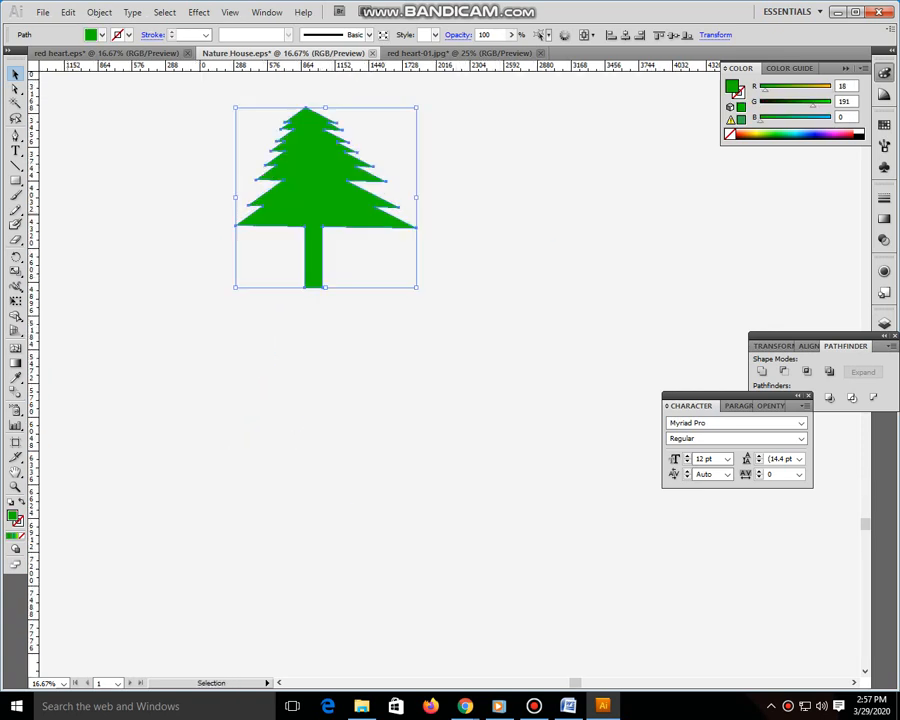
Step: Draw a circle slightly wider than the tree below it and fill it with pink (R 255, G 95, B 175)
drag(15, 180, 60, 209)
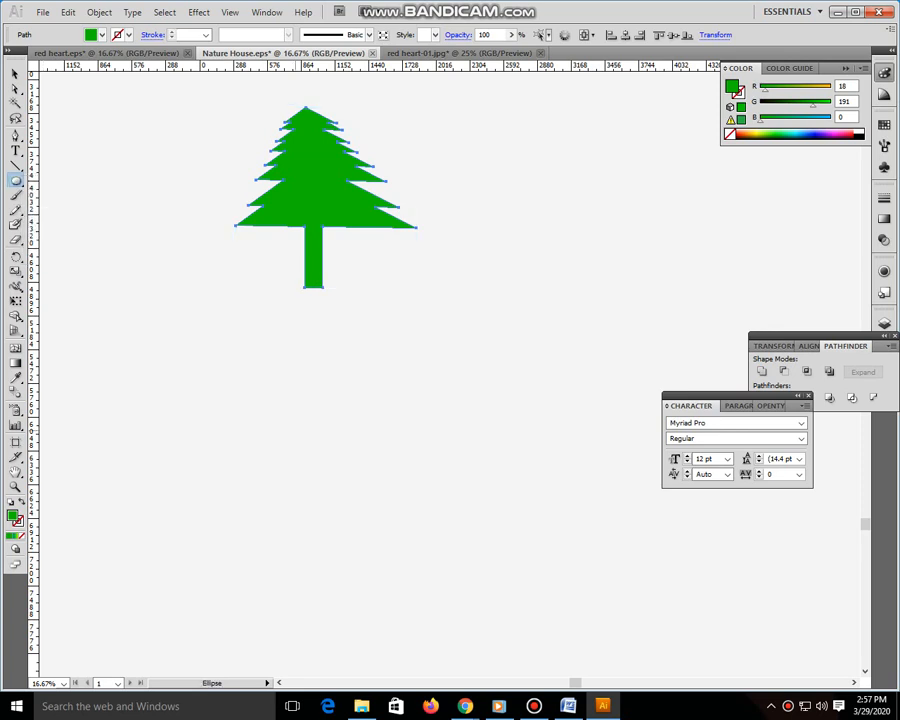
drag(263, 393, 411, 541)
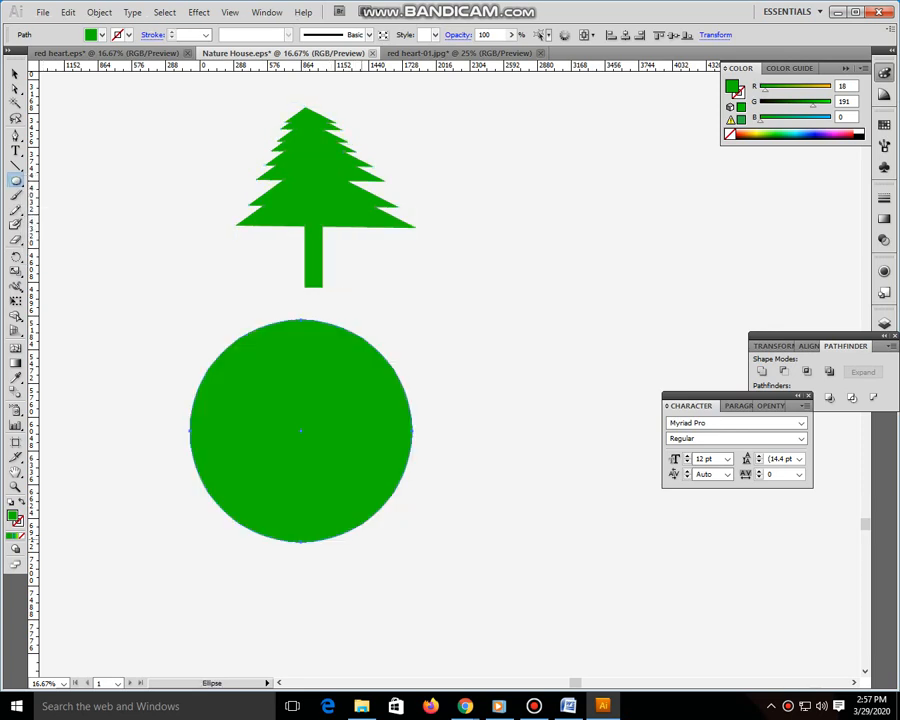
click(842, 132)
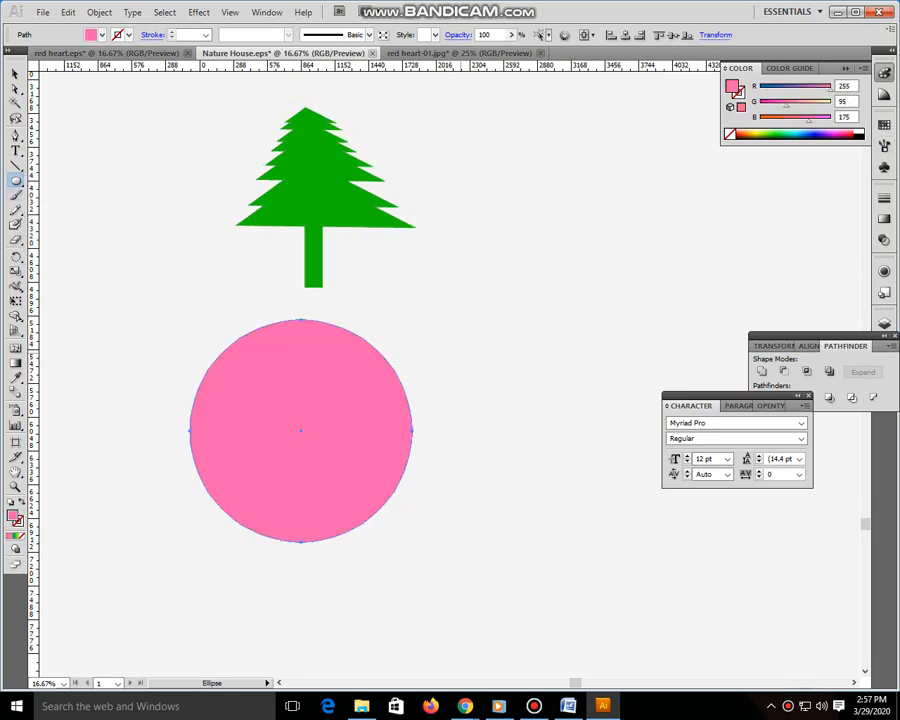
key(v)
Step: Bring the green tree to the front of the stacking order
right_click(316, 187)
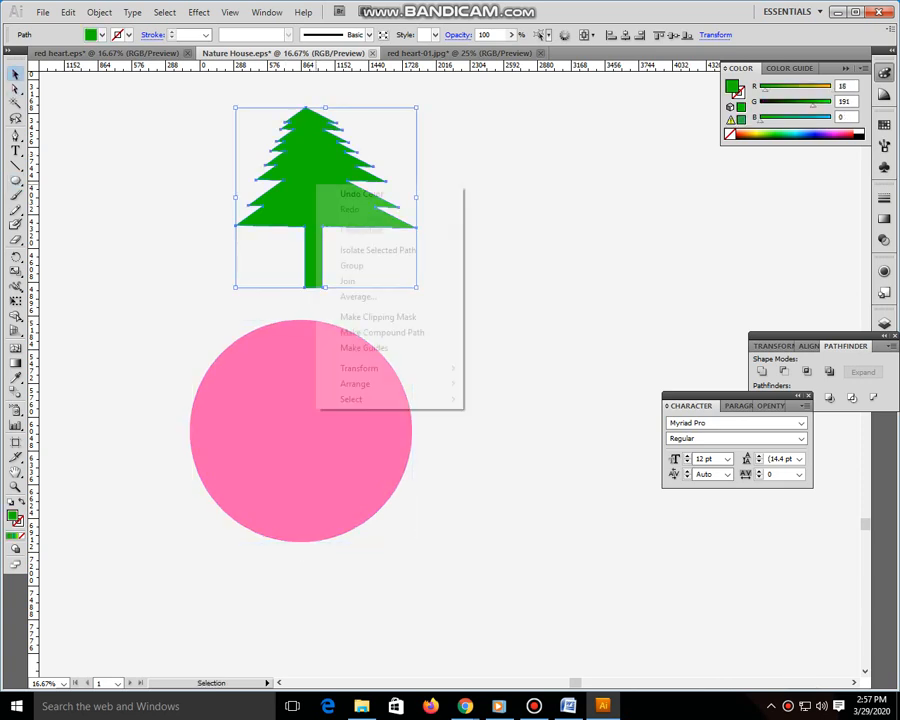
mouse_move(400, 384)
click(509, 383)
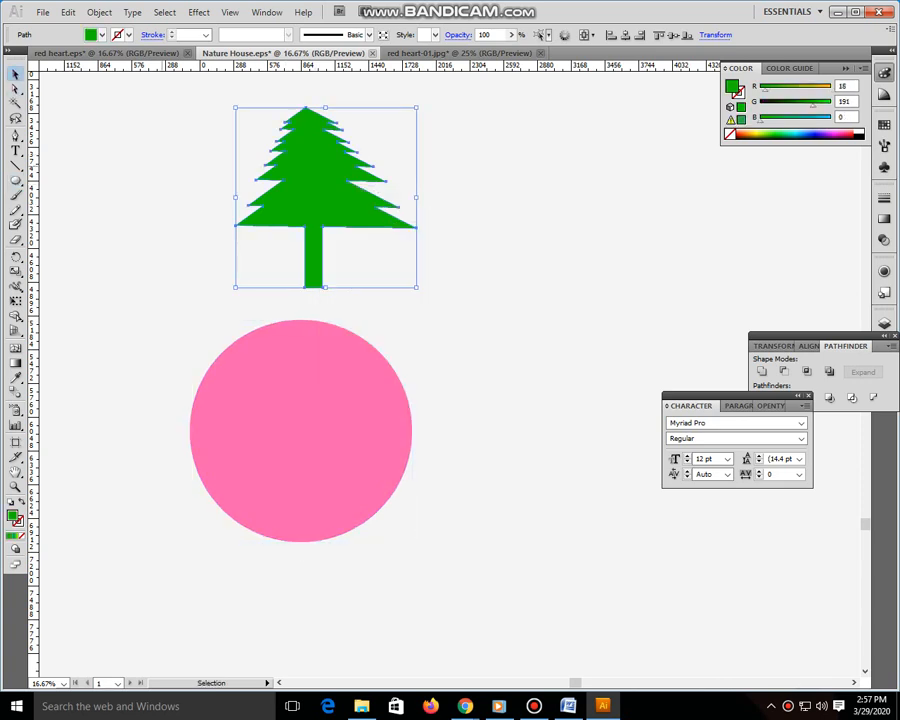
Step: Centre the tree and circle on each other horizontally and vertically, and move the pair to the empty area below the artboard
drag(165, 141, 392, 440)
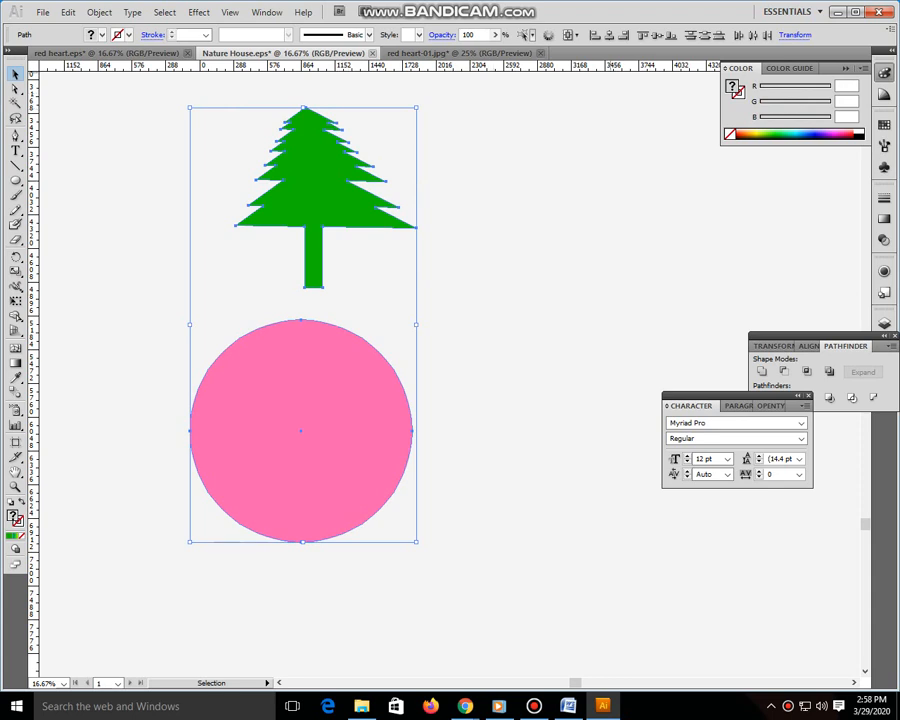
click(609, 35)
key(Delete)
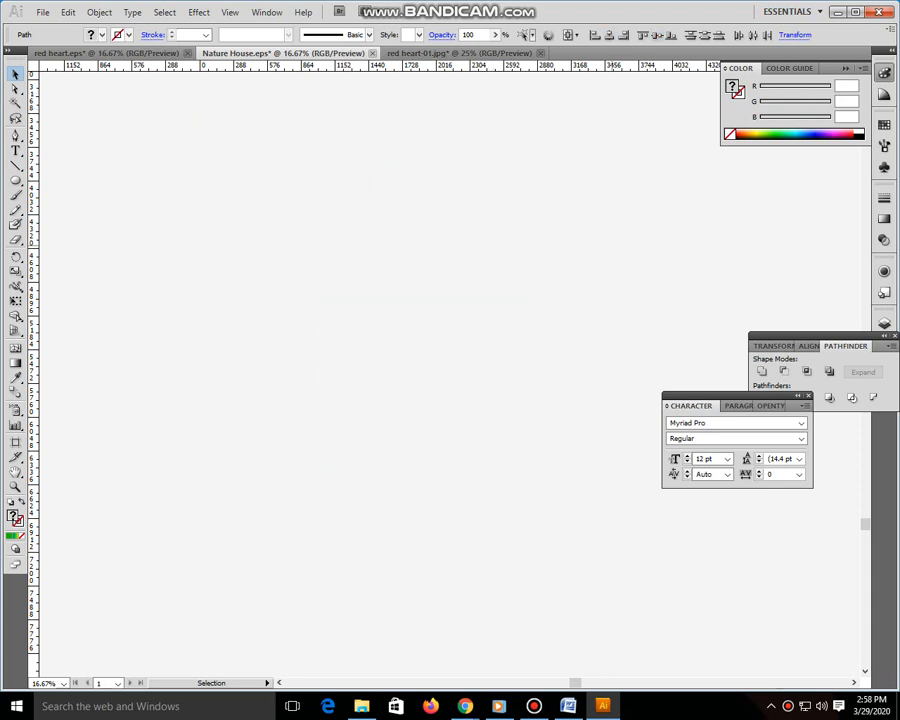
drag(430, 130, 441, 600)
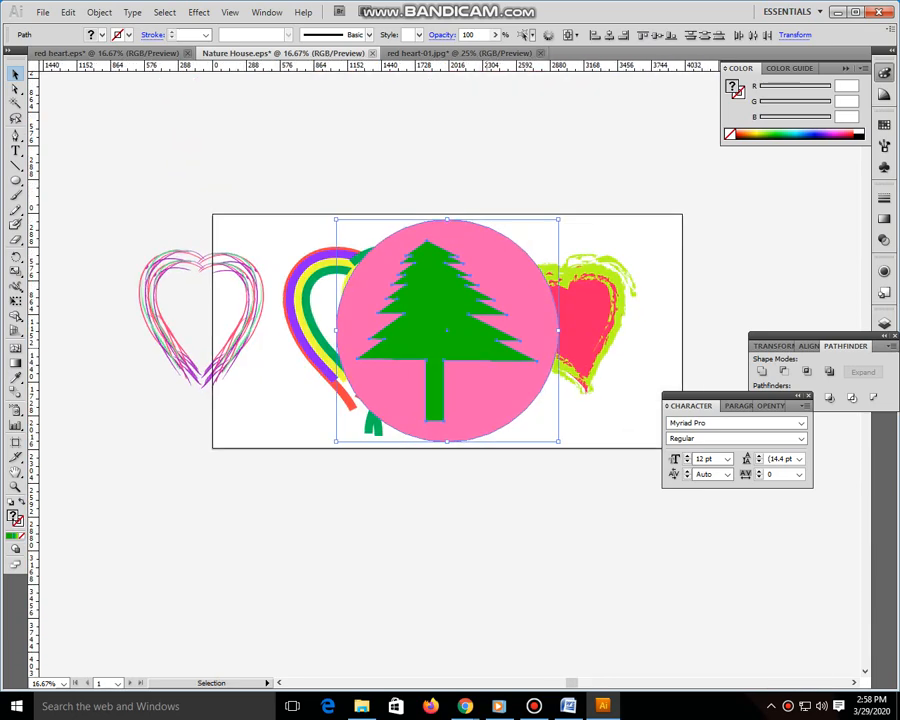
drag(444, 330, 310, 411)
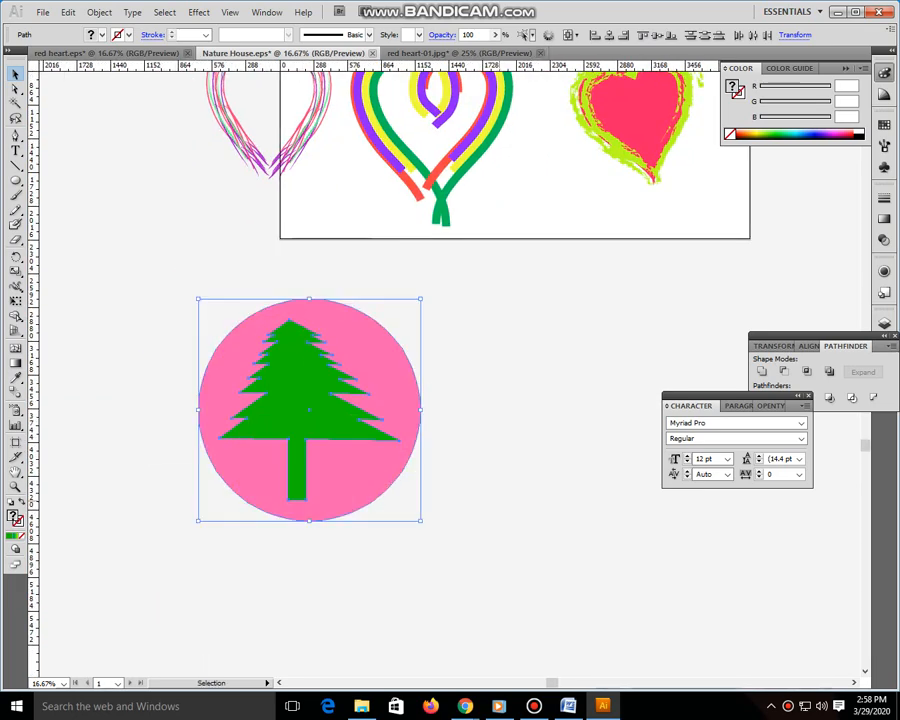
Step: Cut the tree shape out of the pink circle with Minus Front and select the resulting shape
click(462, 400)
drag(184, 286, 400, 500)
click(784, 371)
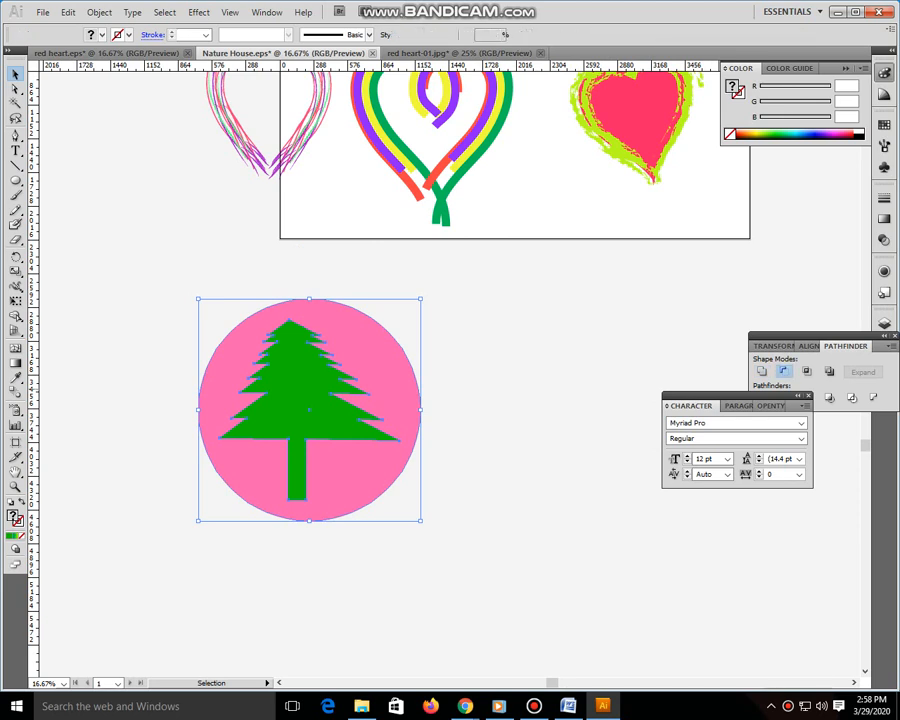
click(500, 395)
click(375, 380)
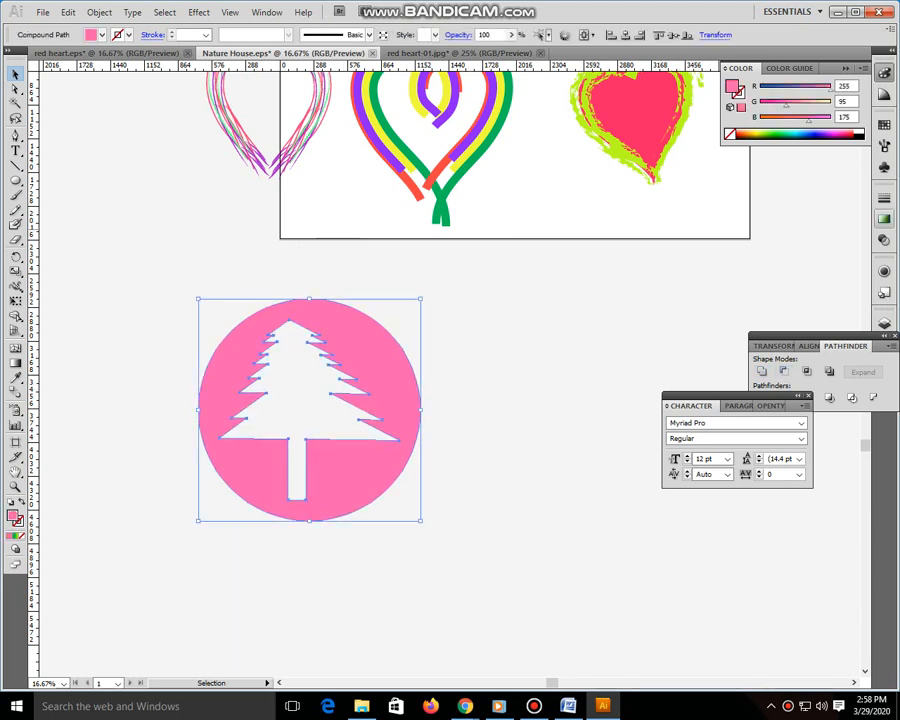
Step: Fill the tree cut-out badge with the linear green-to-lime gradient at 0°
click(884, 218)
click(736, 213)
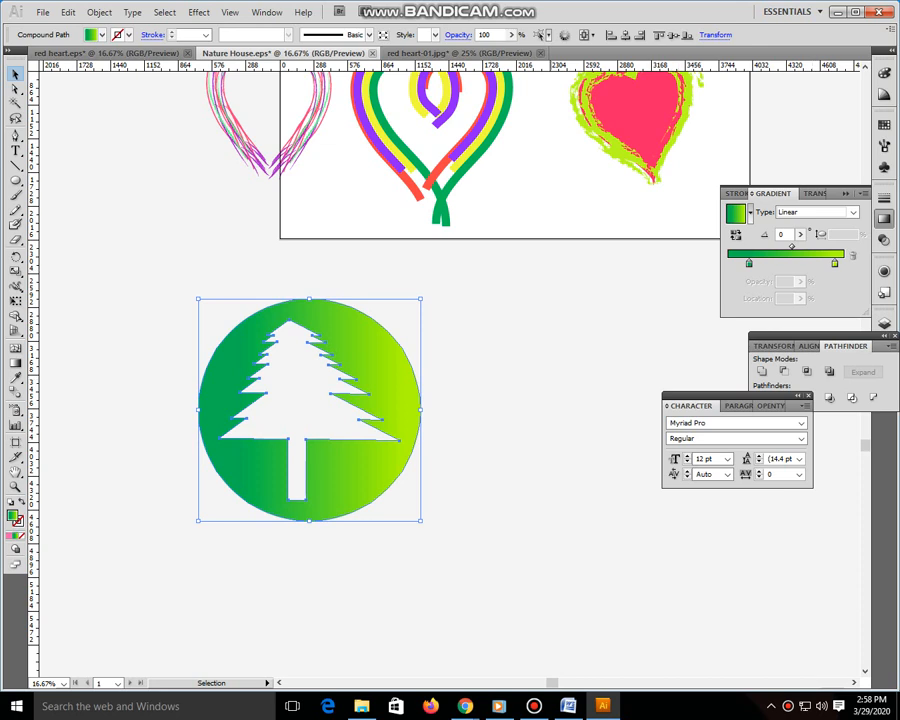
key(ctrl+shift+a)
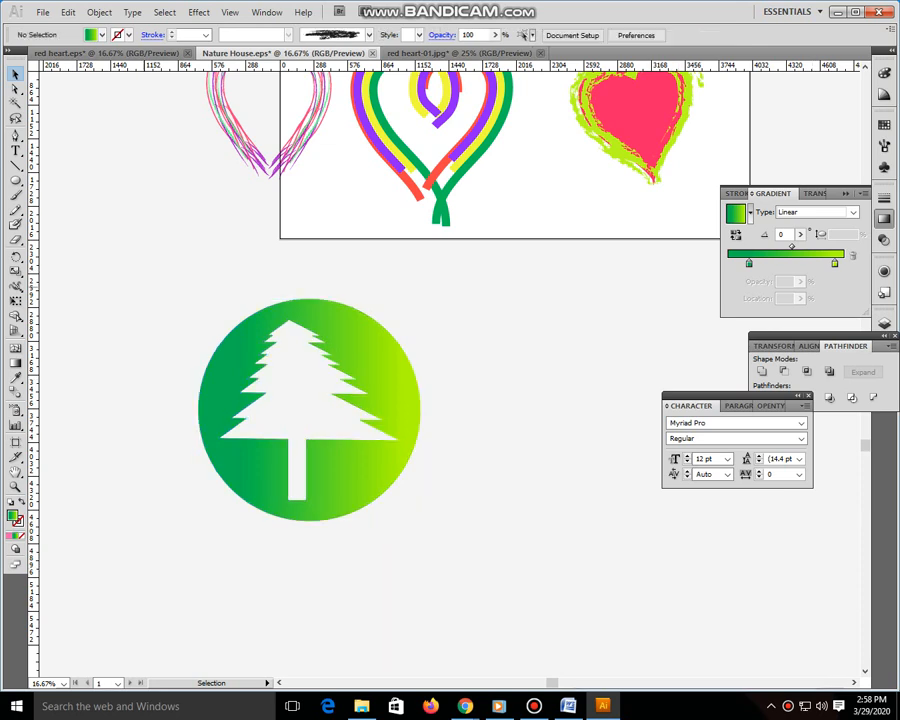
Step: Move the gradient badge to the artboard's lower-left side and scale it down proportionally to about 70 percent
drag(142, 284, 132, 262)
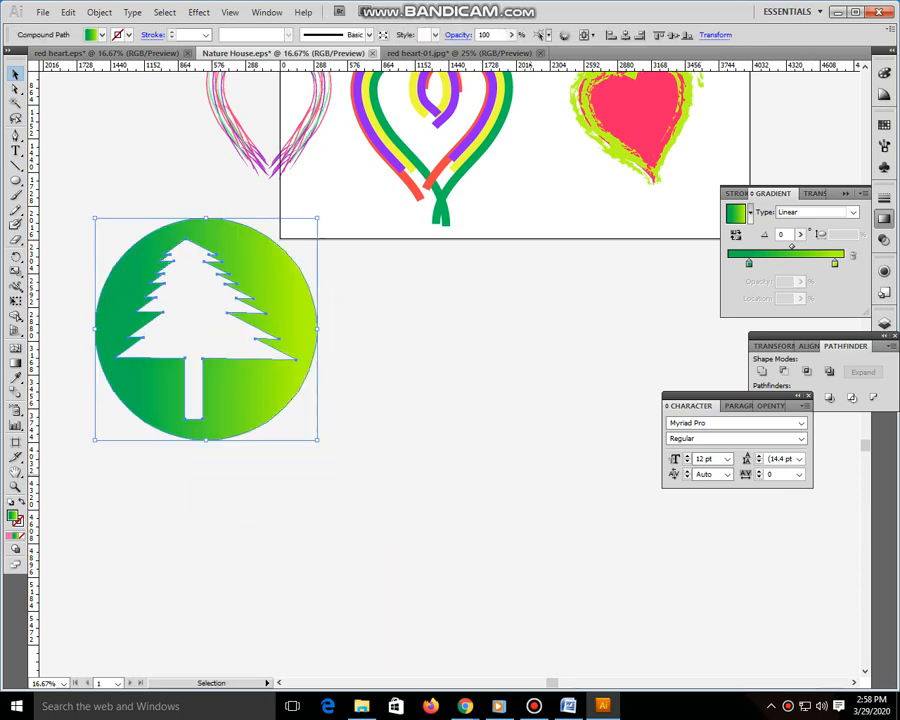
key(ctrl+shift+a)
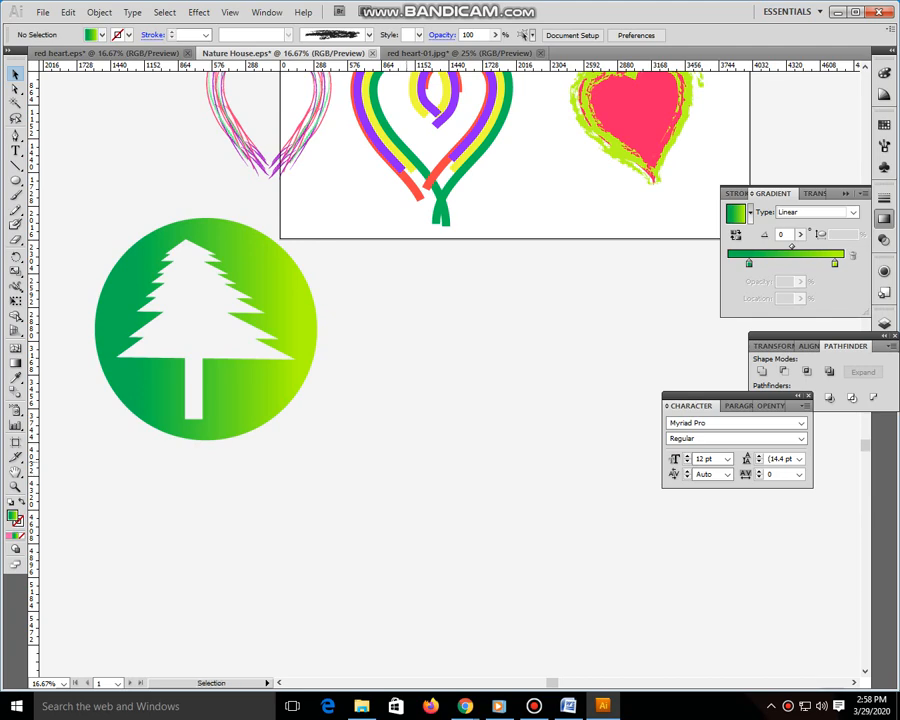
drag(275, 365, 321, 568)
drag(371, 635, 338, 601)
click(430, 556)
drag(430, 556, 326, 536)
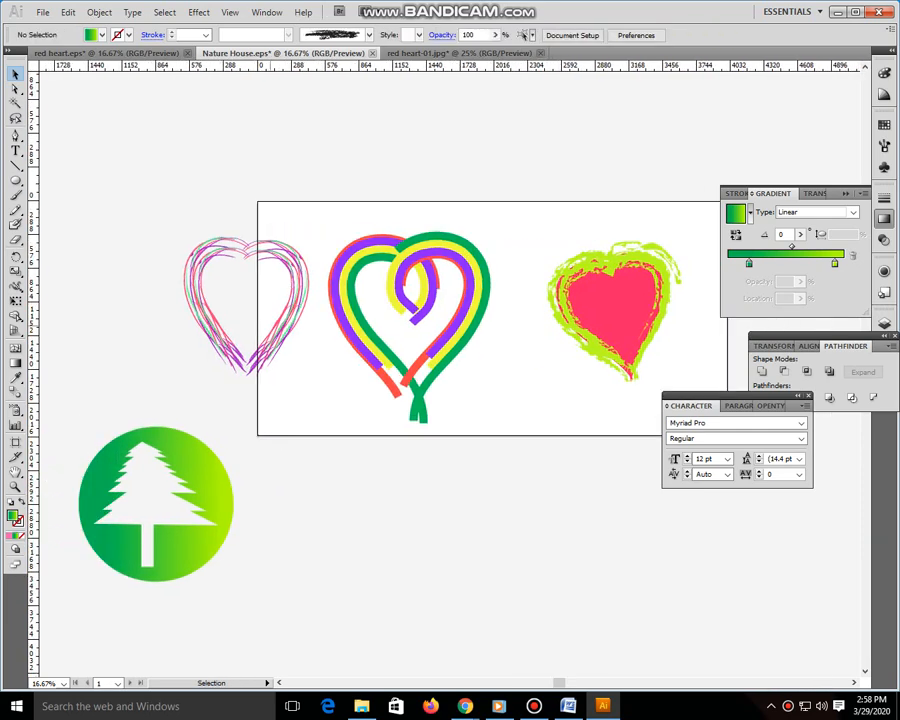
Step: Group the sketchy, striped and pink-filled hearts together
drag(165, 218, 582, 356)
right_click(446, 278)
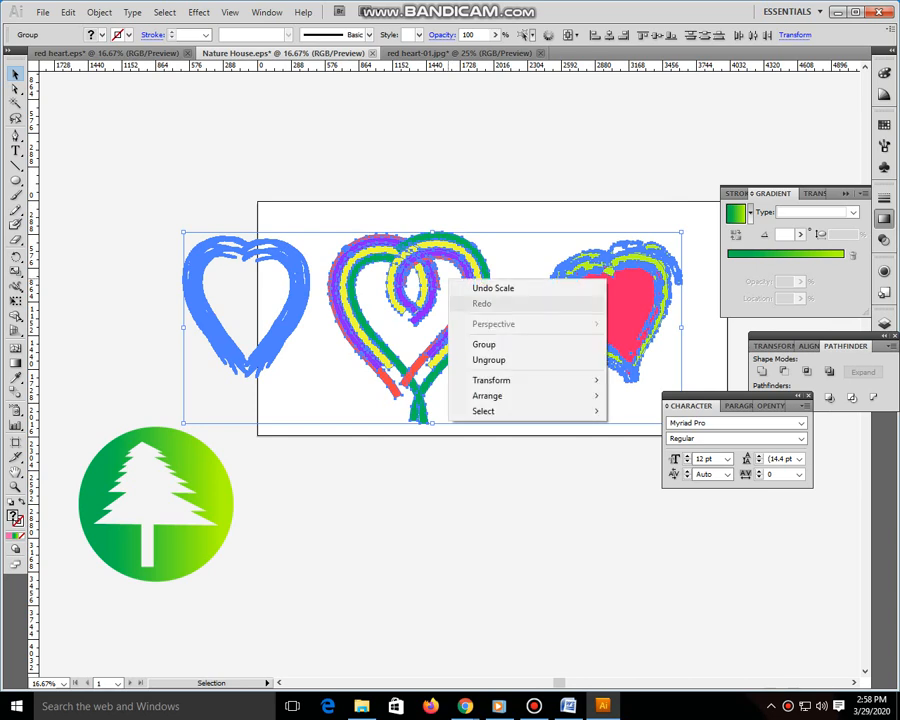
click(470, 342)
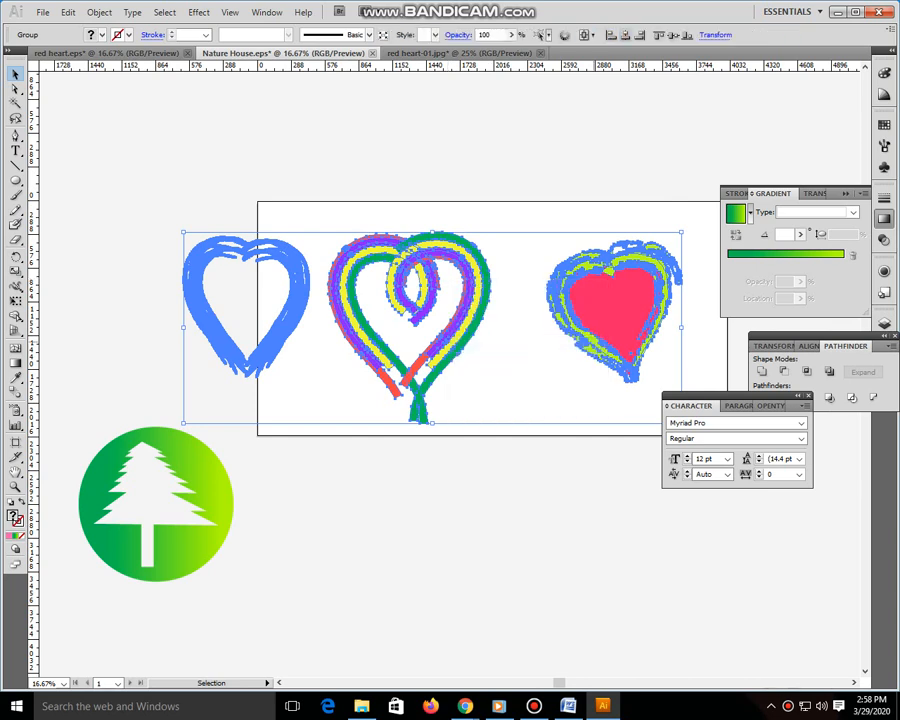
Step: Move the heart group over the artboard and scale it down so all three hearts fit inside
drag(452, 322, 512, 313)
drag(585, 489, 460, 485)
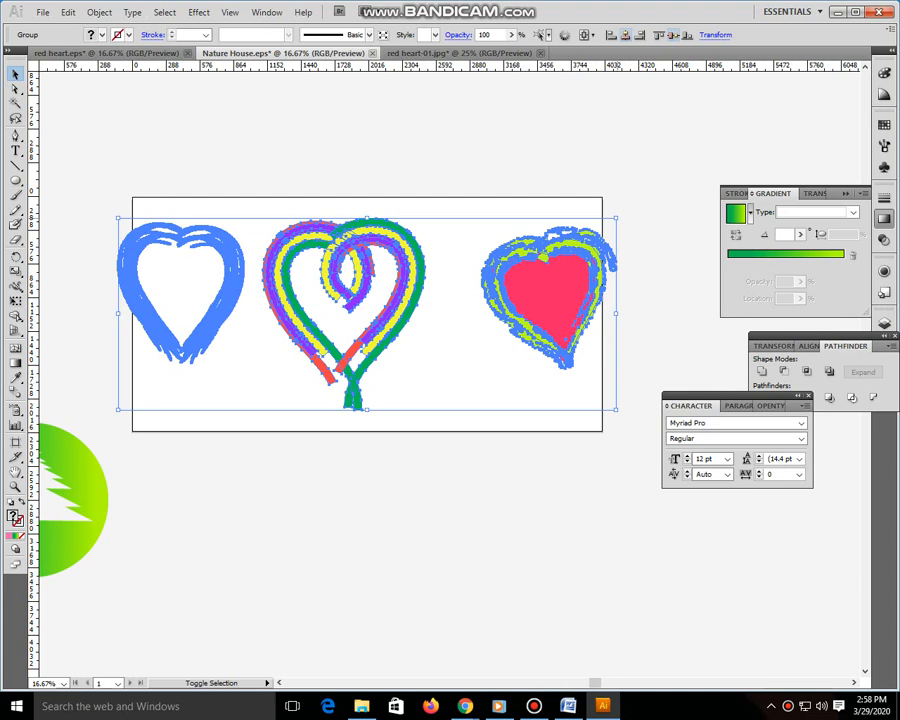
key(ctrl+z)
key(ctrl+shift+z)
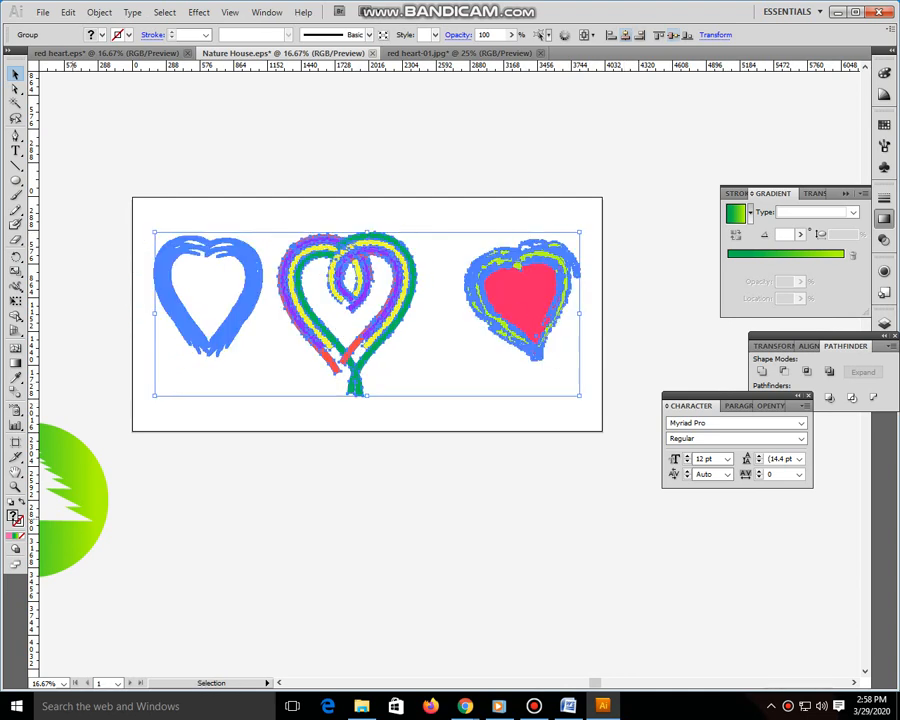
key(ctrl+z)
Step: Position the green tree badge just below the artboard and place a duplicate level with it on its right
drag(70, 495, 212, 518)
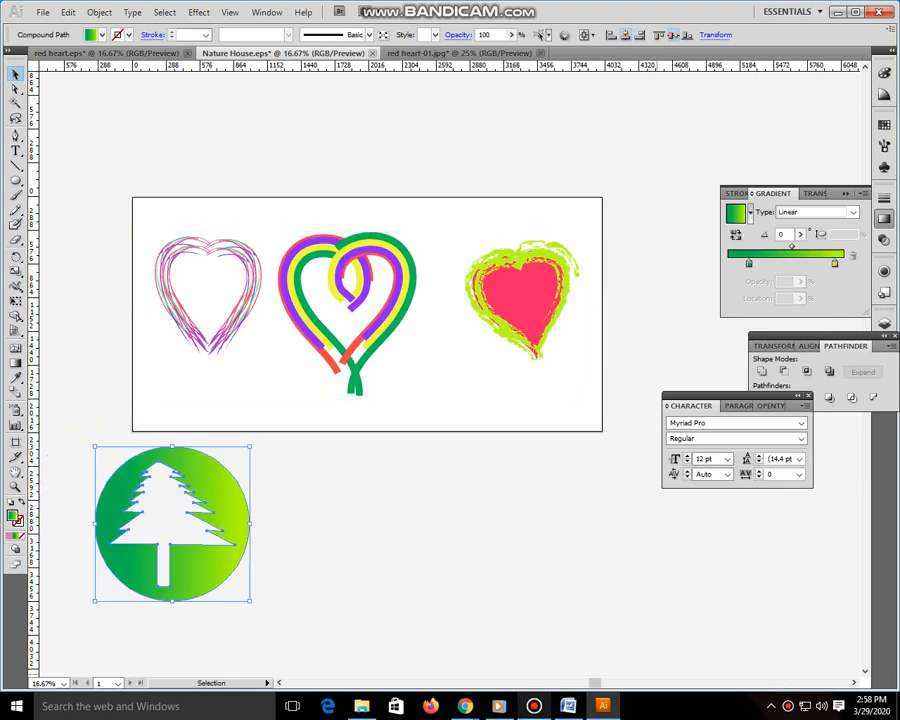
click(534, 706)
click(534, 706)
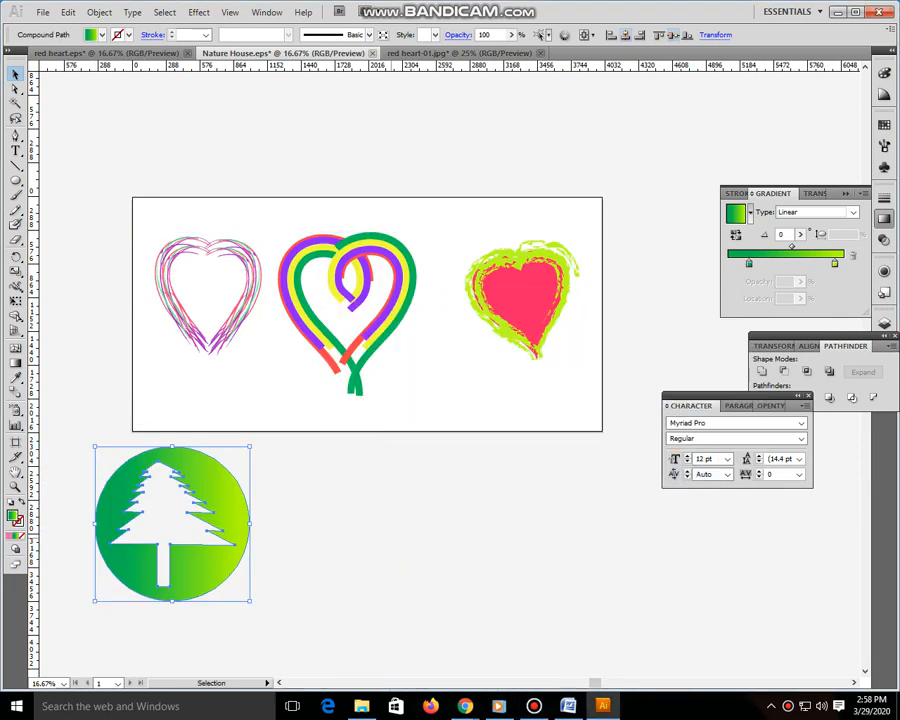
click(290, 545)
drag(275, 560, 313, 470)
click(255, 470)
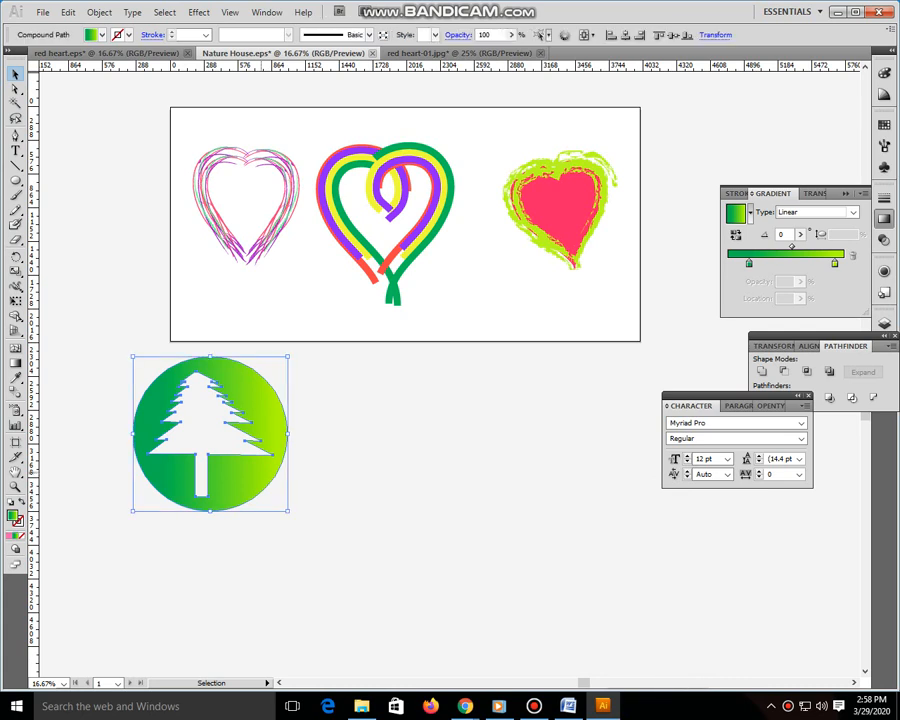
key(ctrl+shift+a)
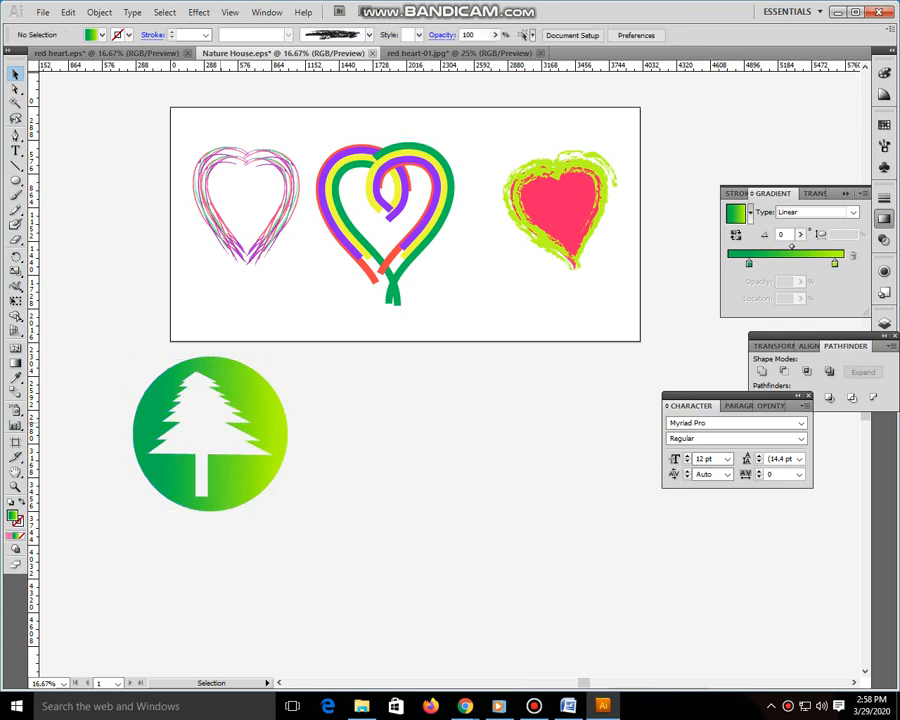
drag(255, 440, 437, 466)
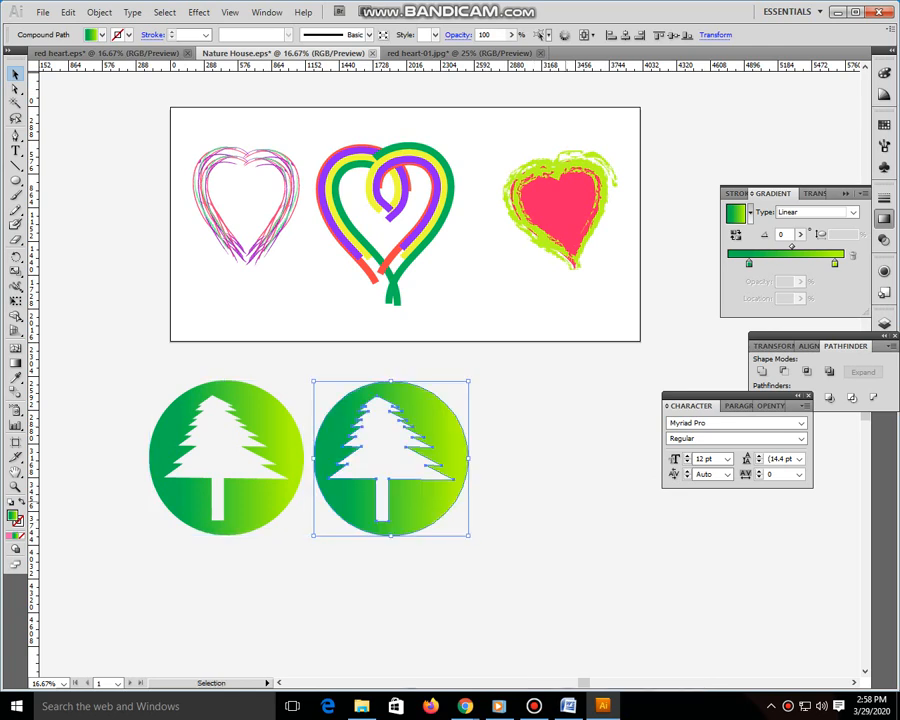
Step: Recolour the lime gradient stop of the duplicate badge to magenta (R 233, G 23, B 255)
double_click(835, 263)
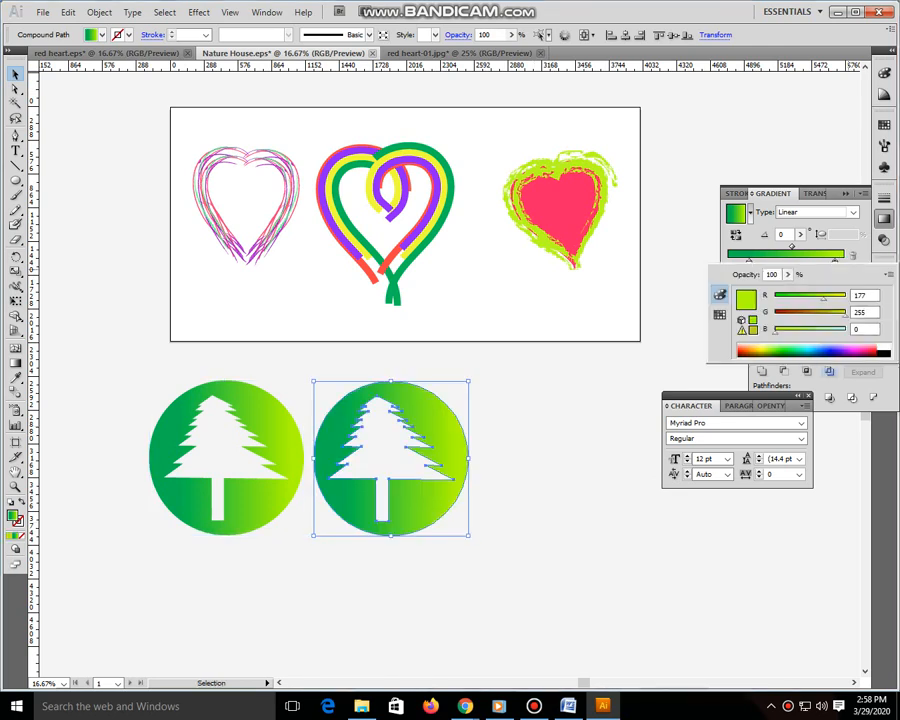
click(838, 350)
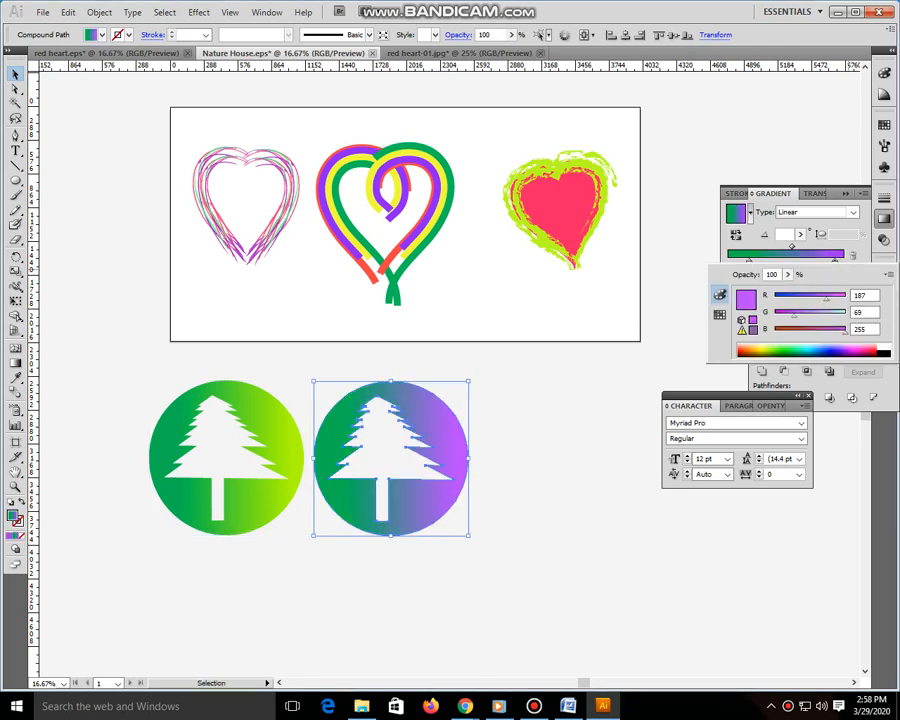
click(835, 349)
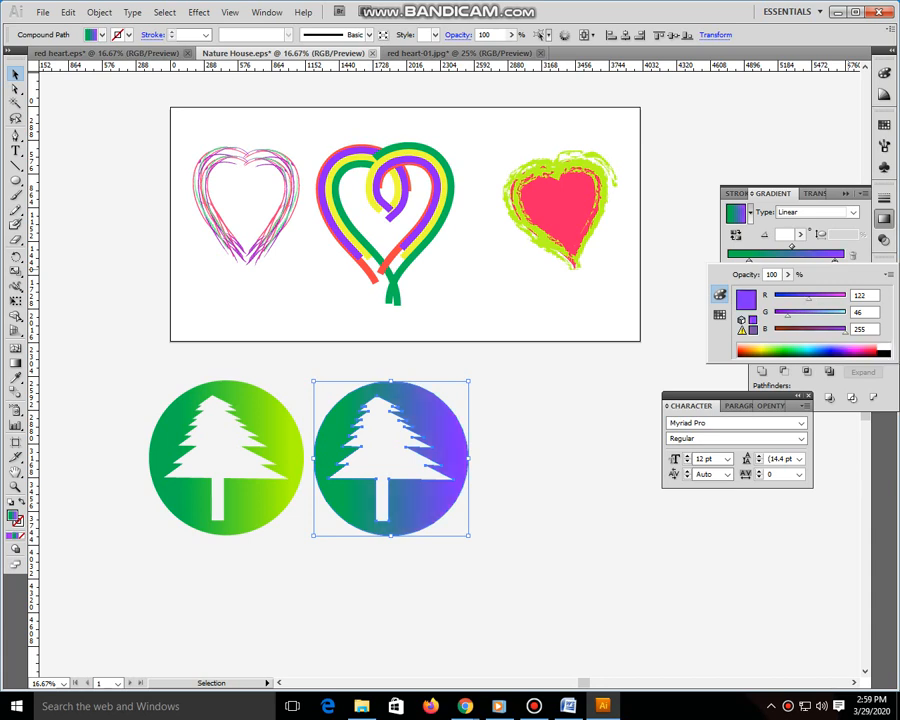
click(832, 350)
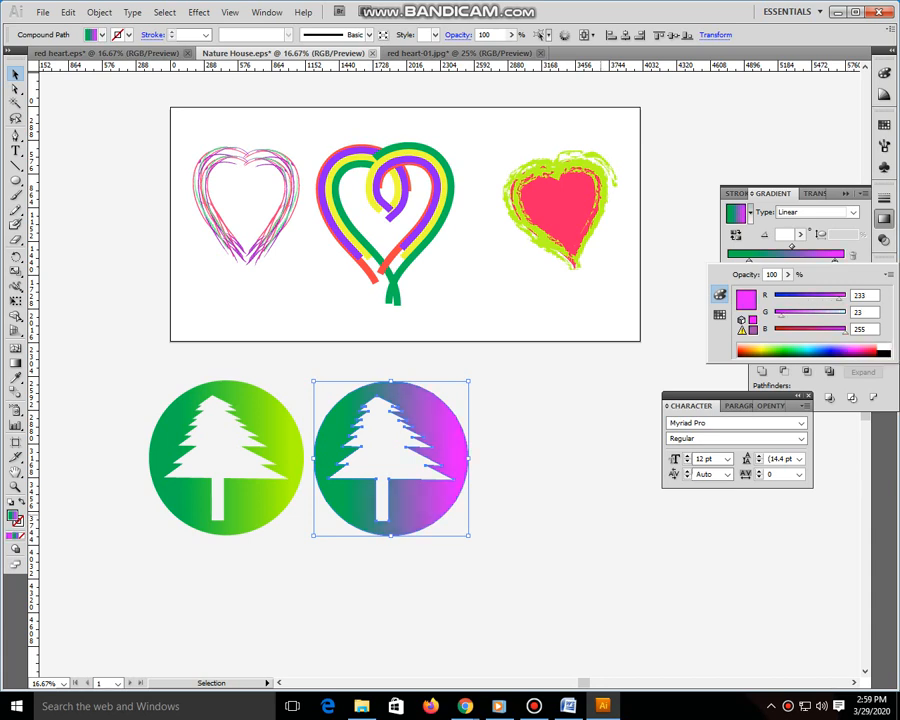
key(Escape)
Step: Redirect the duplicate badge's gradient with the Gradient tool so it runs from the circle's top down to the trunk, about -94°
click(16, 363)
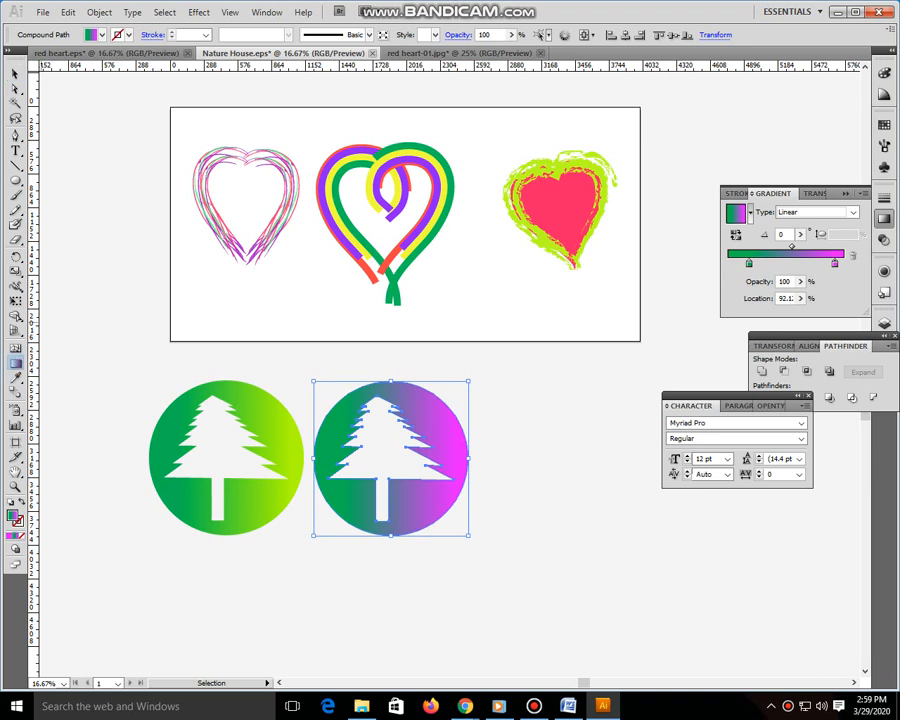
drag(342, 421, 508, 549)
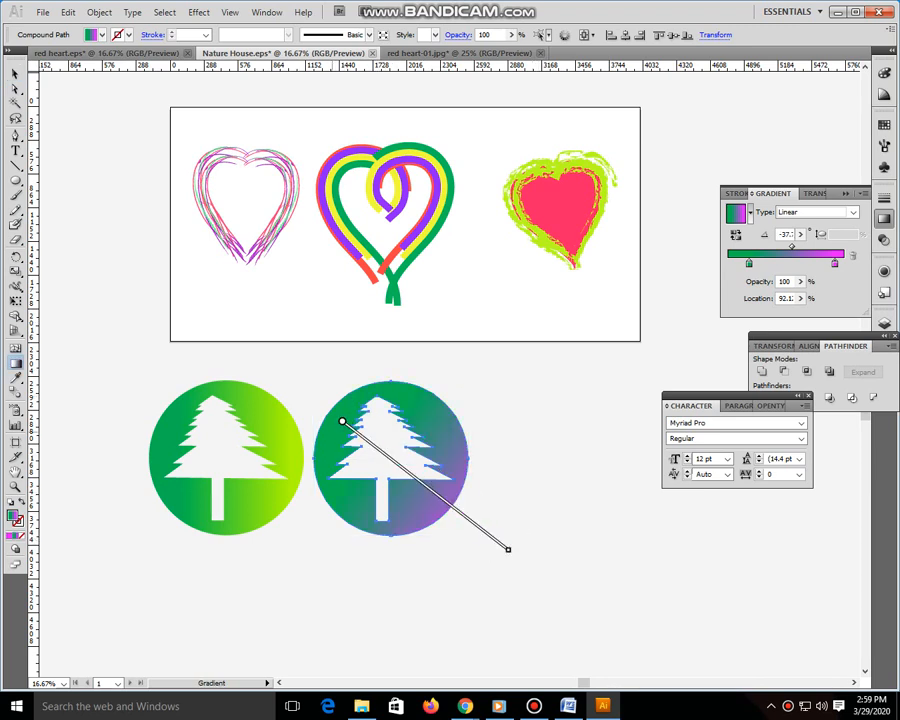
drag(321, 424, 556, 477)
mouse_move(370, 501)
mouse_down()
mouse_move(414, 402)
mouse_move(387, 505)
mouse_up()
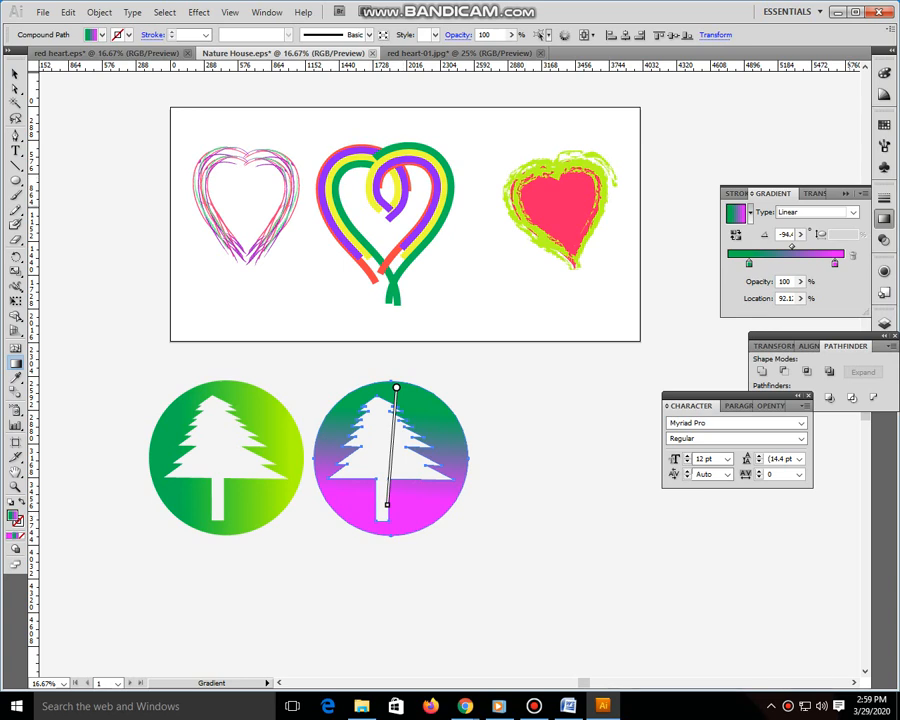
Step: Spread the duplicate's gradient stops outward, with the first at 3.64%, and recolour the green stop blue (R 23, G 177, B 255)
drag(749, 263, 732, 263)
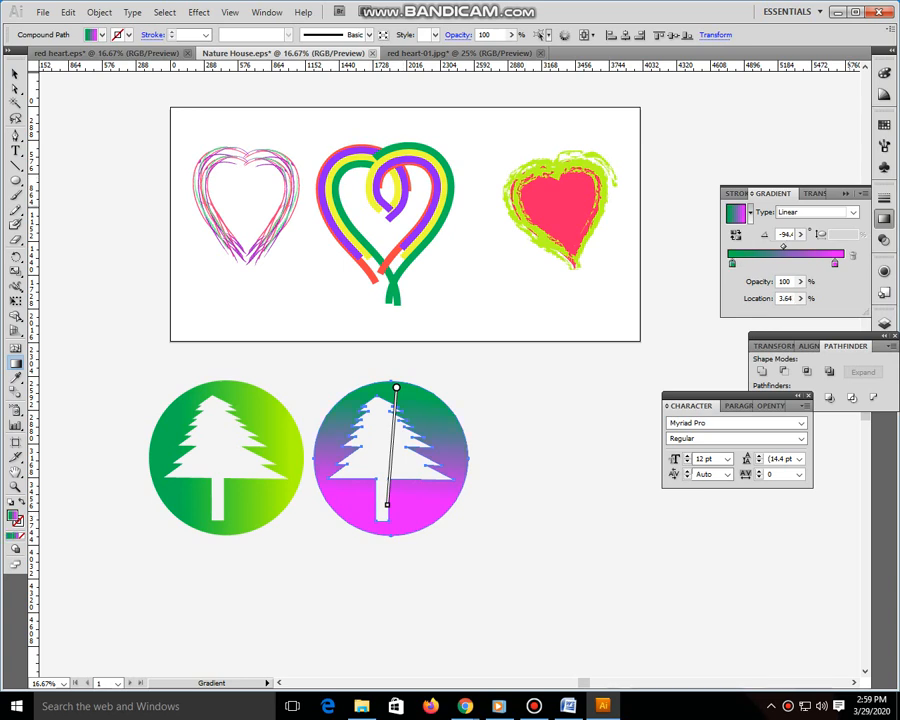
drag(835, 263, 841, 263)
double_click(732, 263)
drag(790, 349, 815, 352)
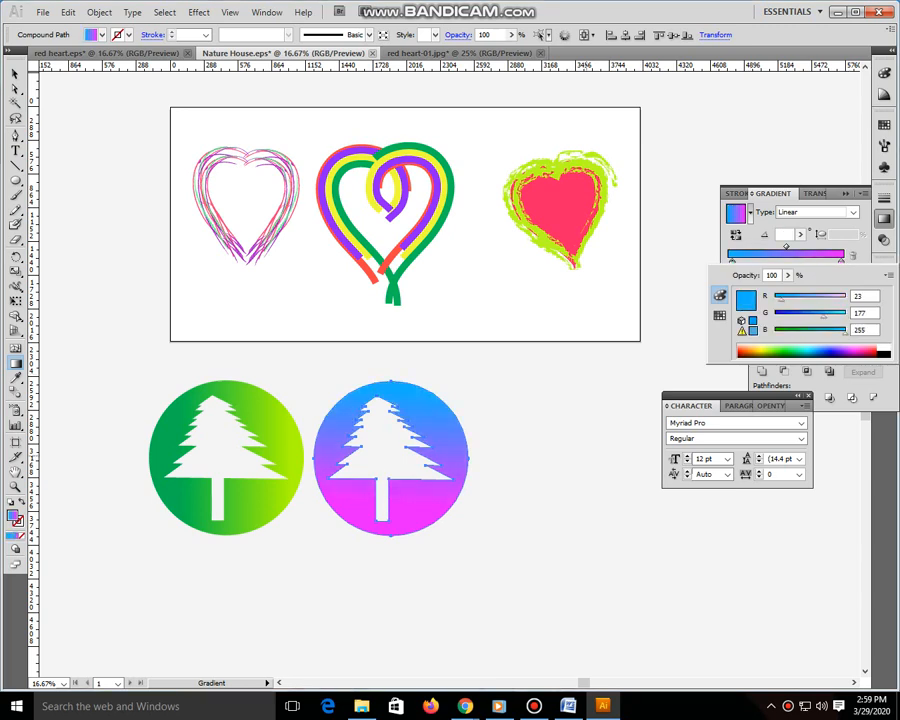
key(Escape)
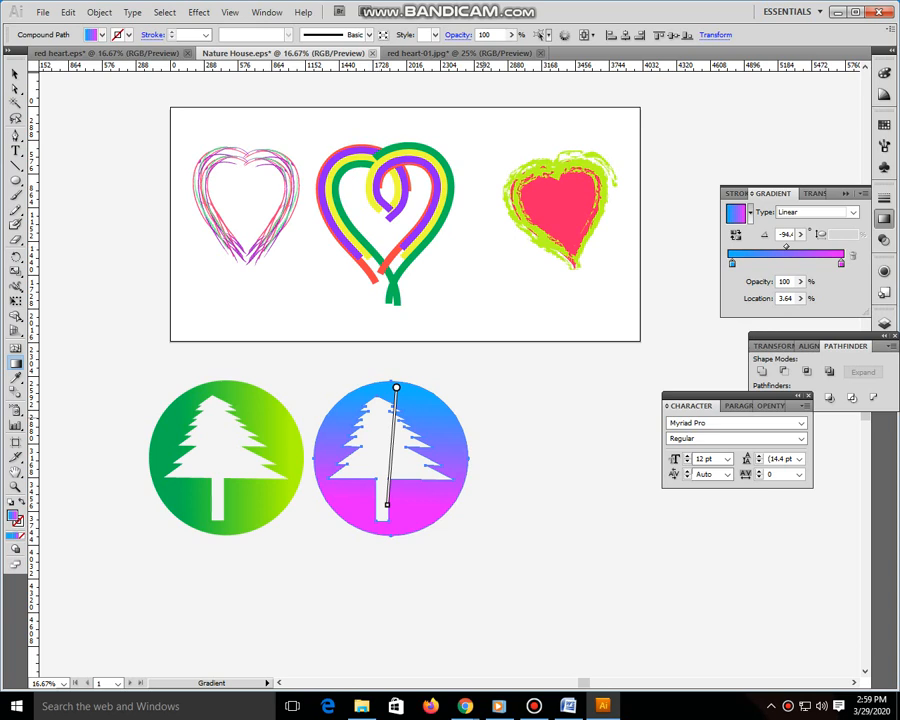
key(v)
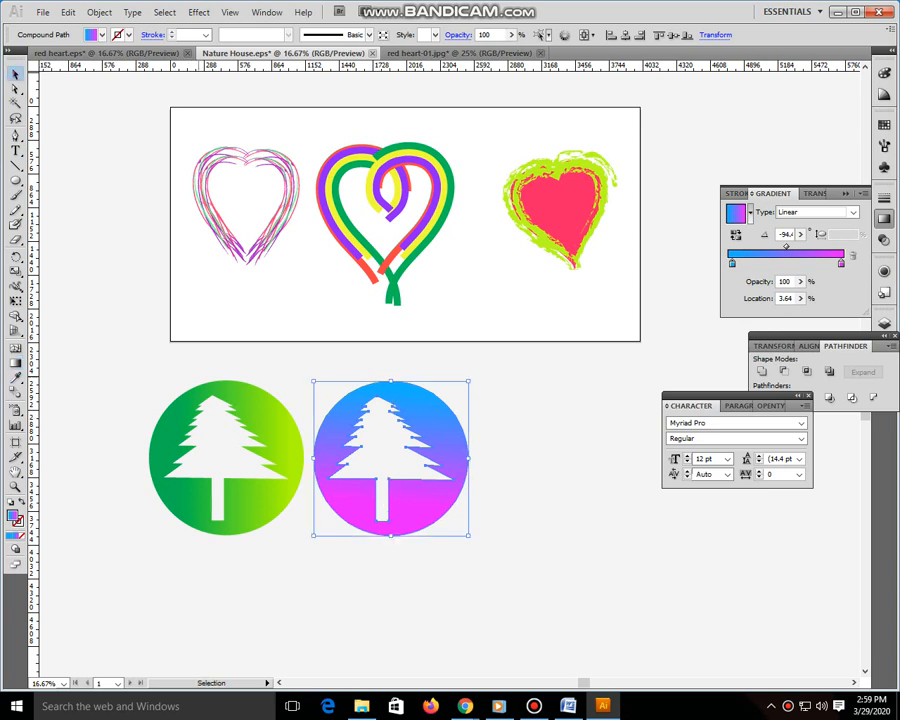
Step: Cut both tree badges and paste them into the red heart-01.jpg document
shift+click(254, 498)
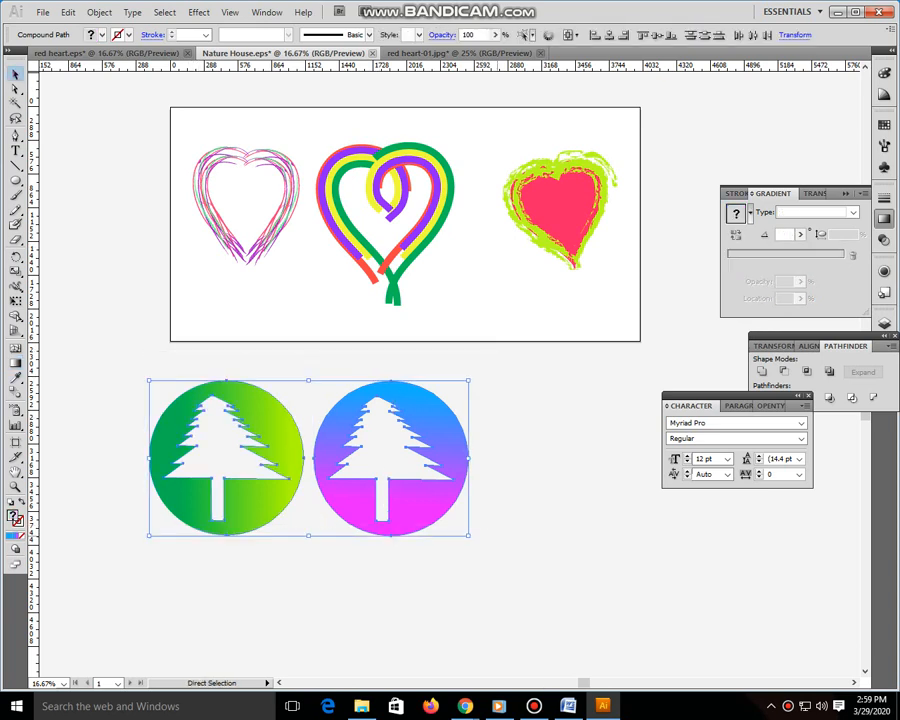
key(Delete)
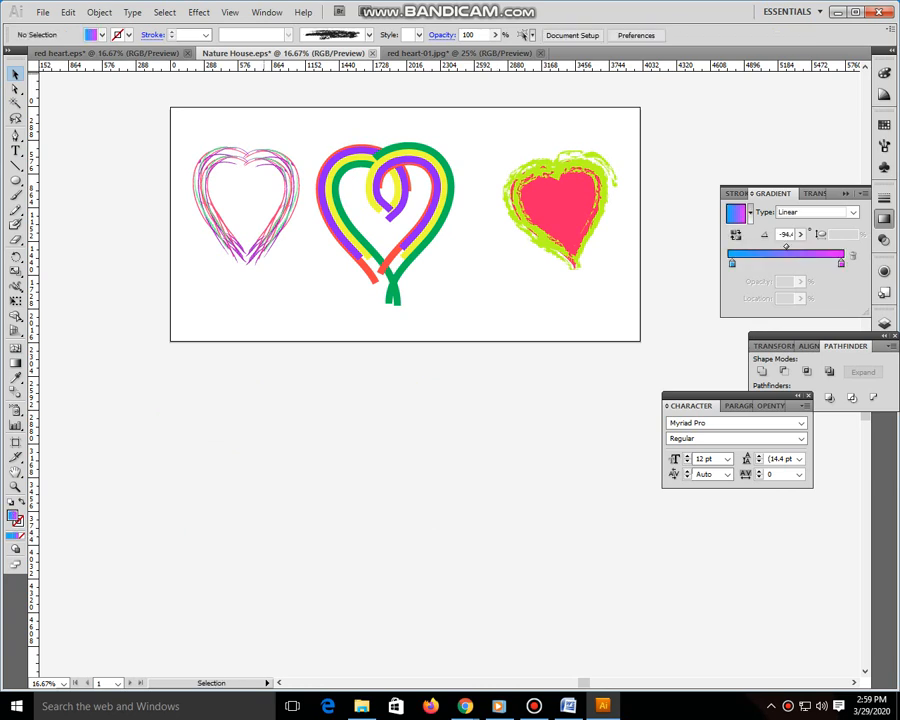
click(450, 53)
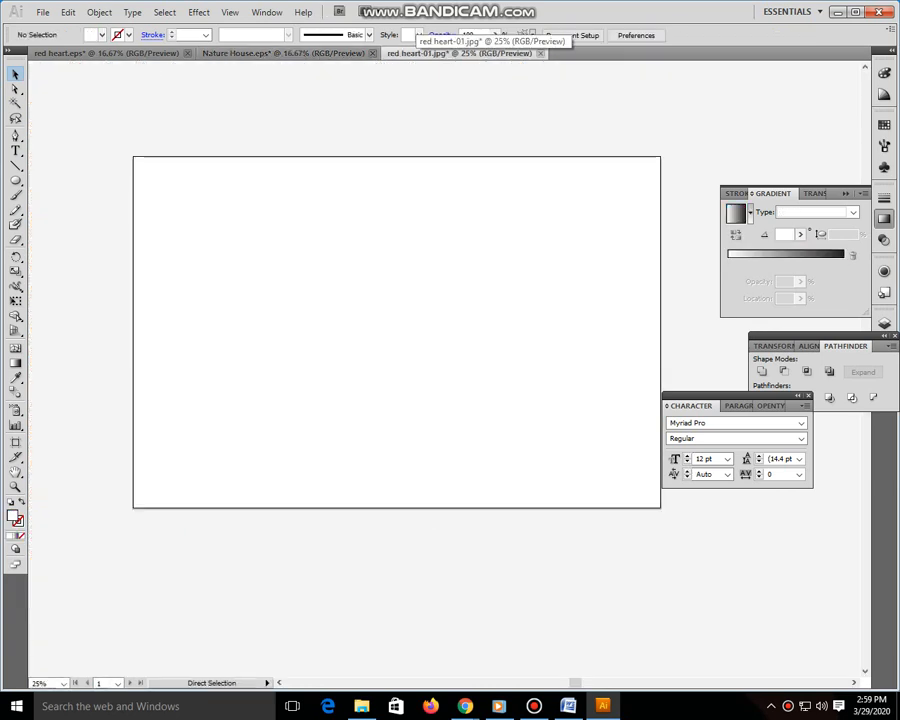
key(ctrl+v)
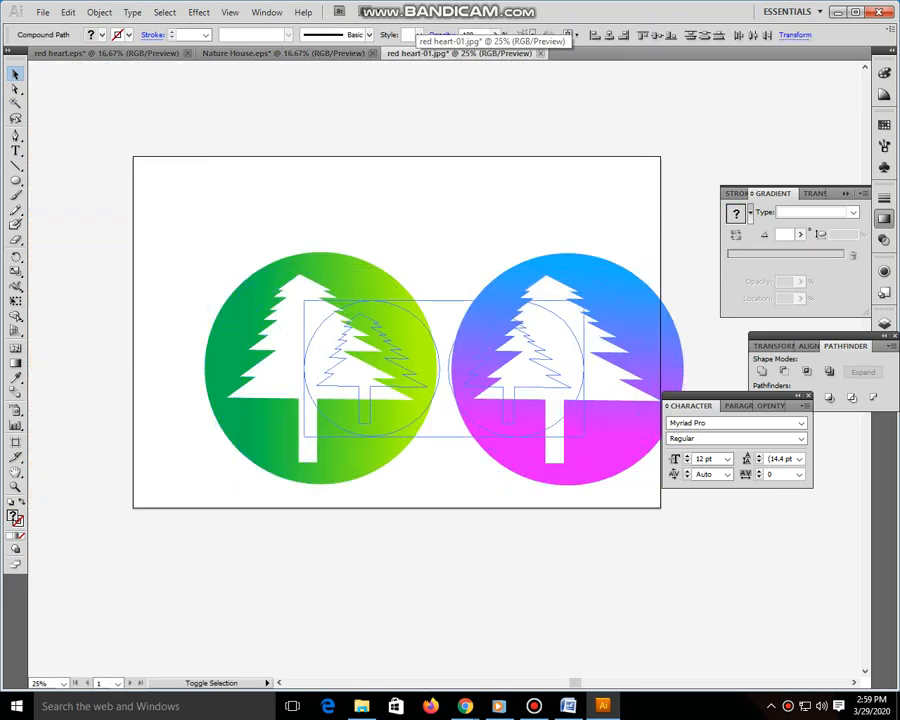
Step: Scale the two pasted badges down to fit within the artboard and select both
drag(584, 300, 584, 301)
click(540, 408)
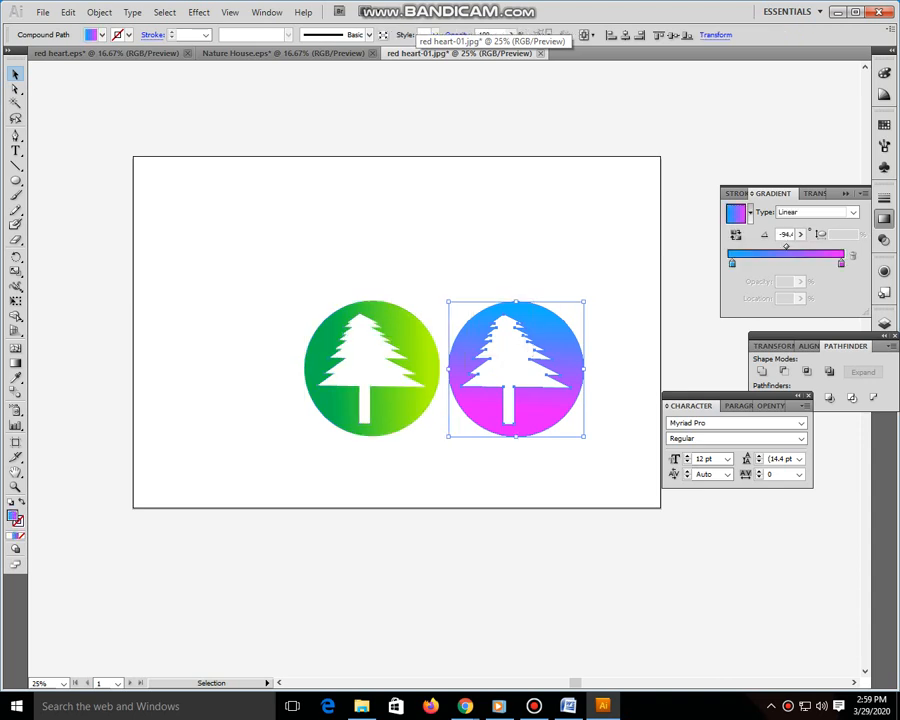
shift+click(400, 408)
click(540, 408)
drag(282, 251, 602, 431)
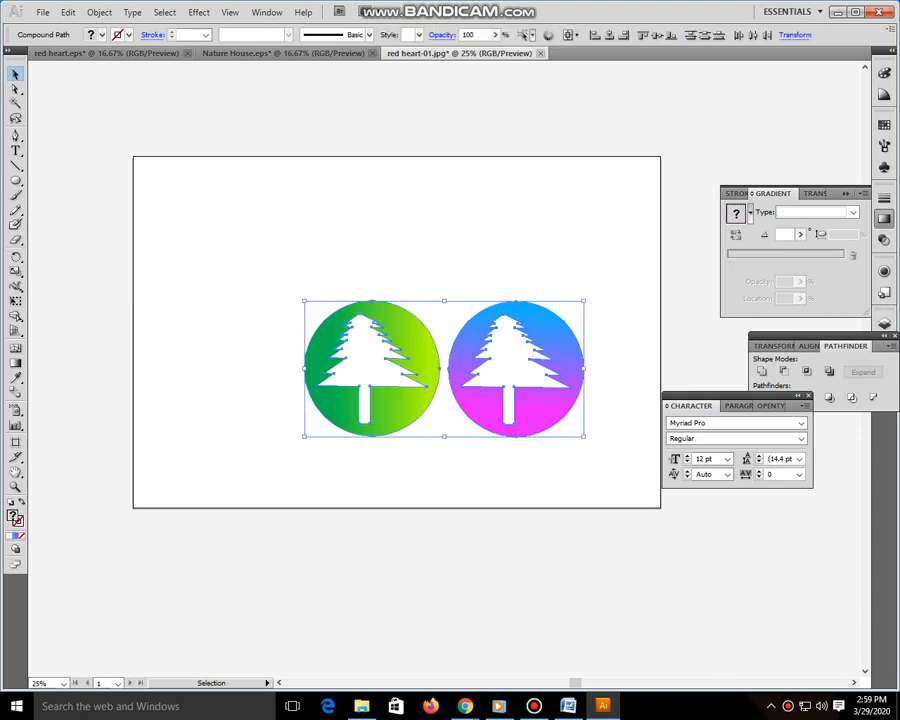
Step: Move the two badges up and left towards the artboard's centre and group them
right_click(516, 352)
drag(470, 400, 413, 347)
right_click(483, 272)
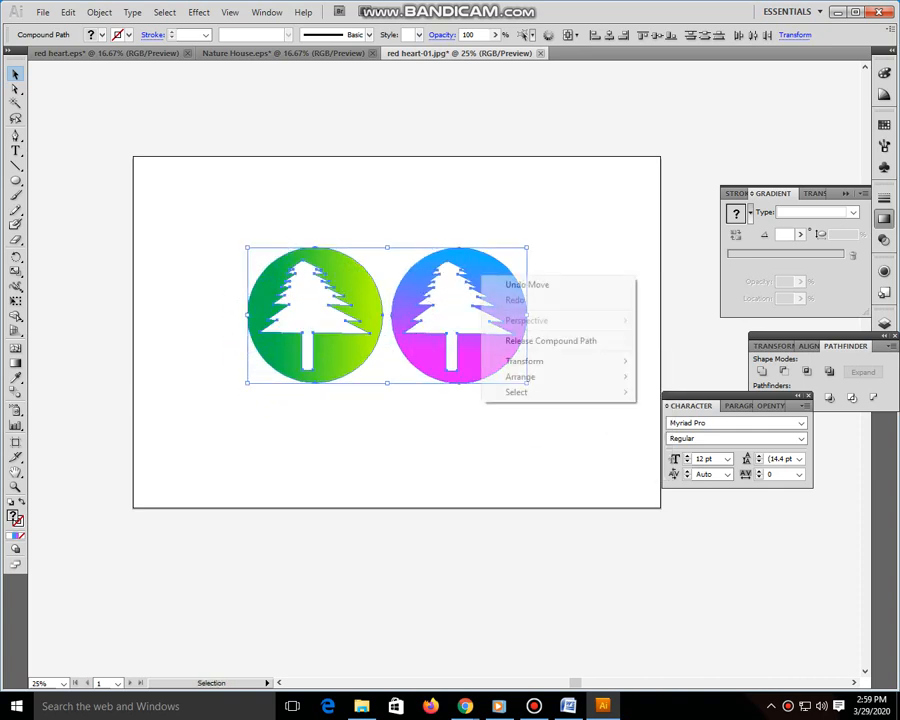
key(Escape)
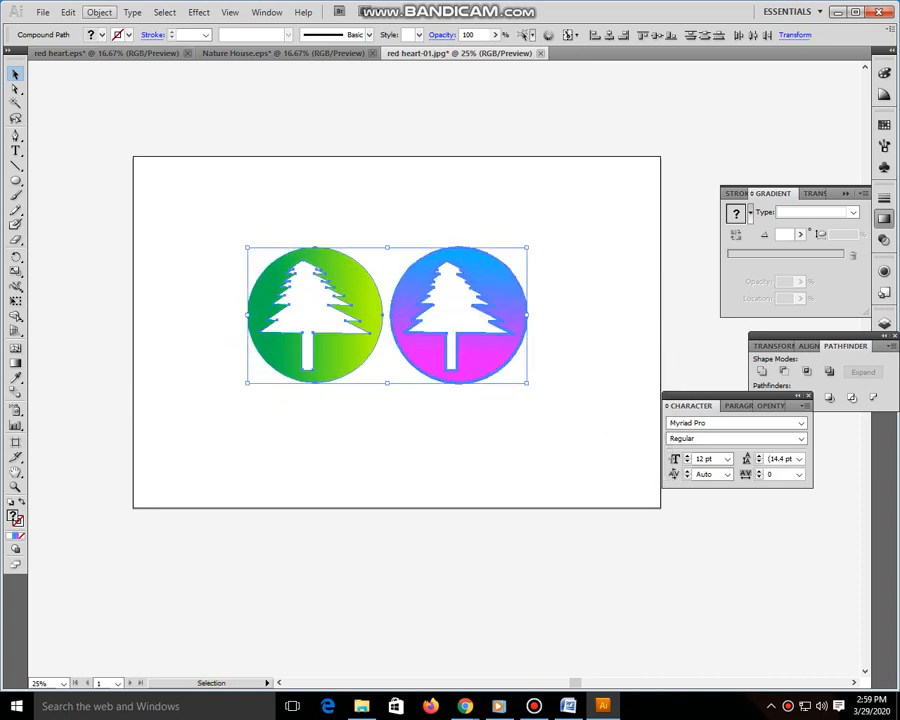
click(99, 12)
click(118, 63)
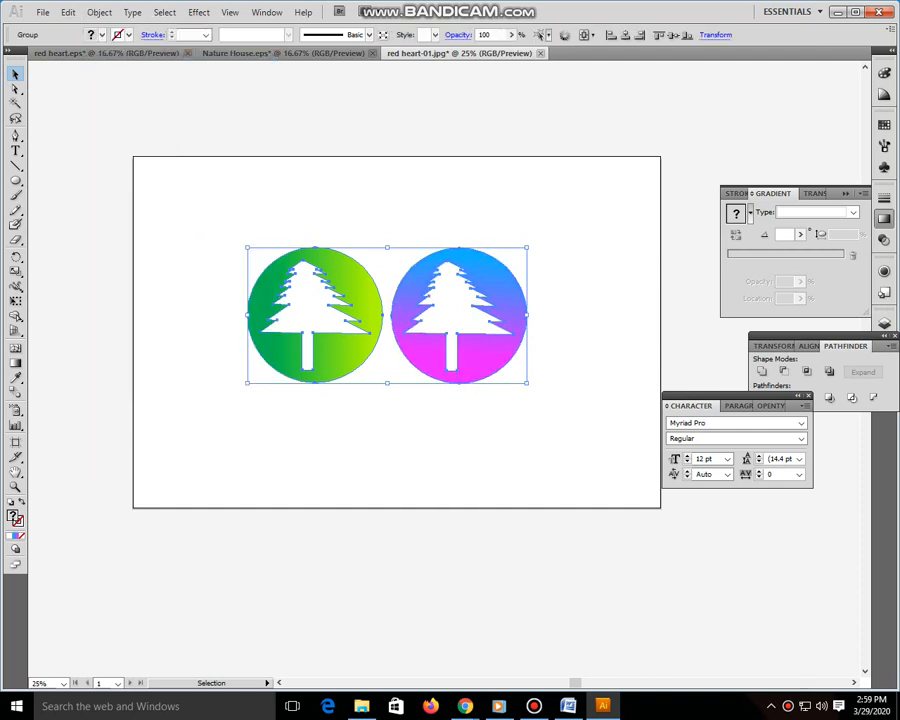
Step: Nudge the badge group right and down to the artboard's centre, deselect it, and switch back to the Nature House.eps document
key(shift+Right)
key(shift+Right)
key(shift+Right)
key(shift+Right)
key(shift+Down)
key(shift+Down)
key(shift+Down)
key(shift+Down)
key(shift+Down)
key(shift+Down)
key(shift+Down)
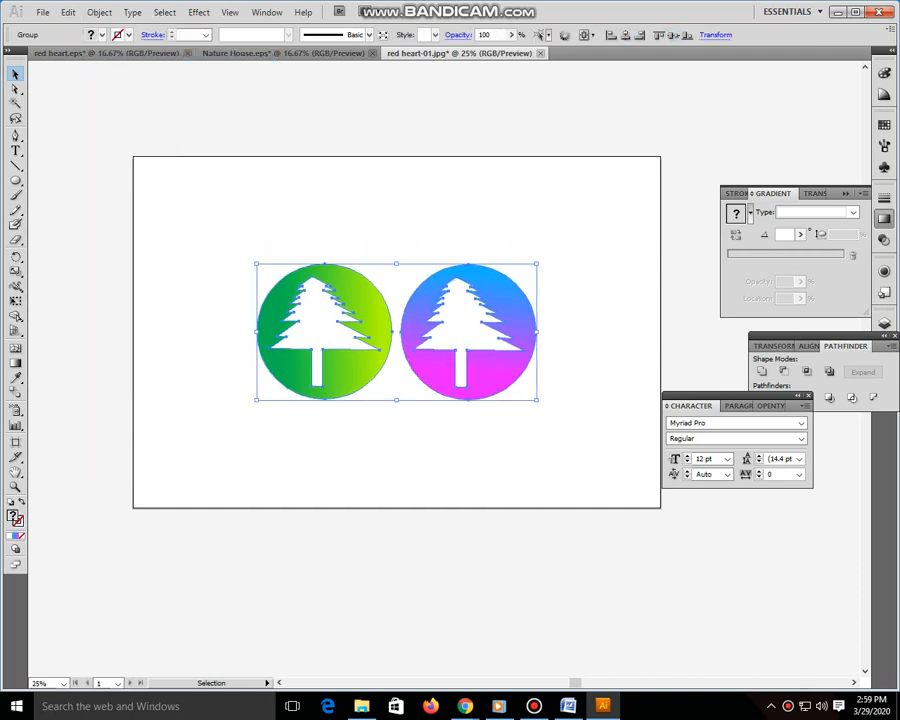
key(ctrl+shift+a)
click(245, 53)
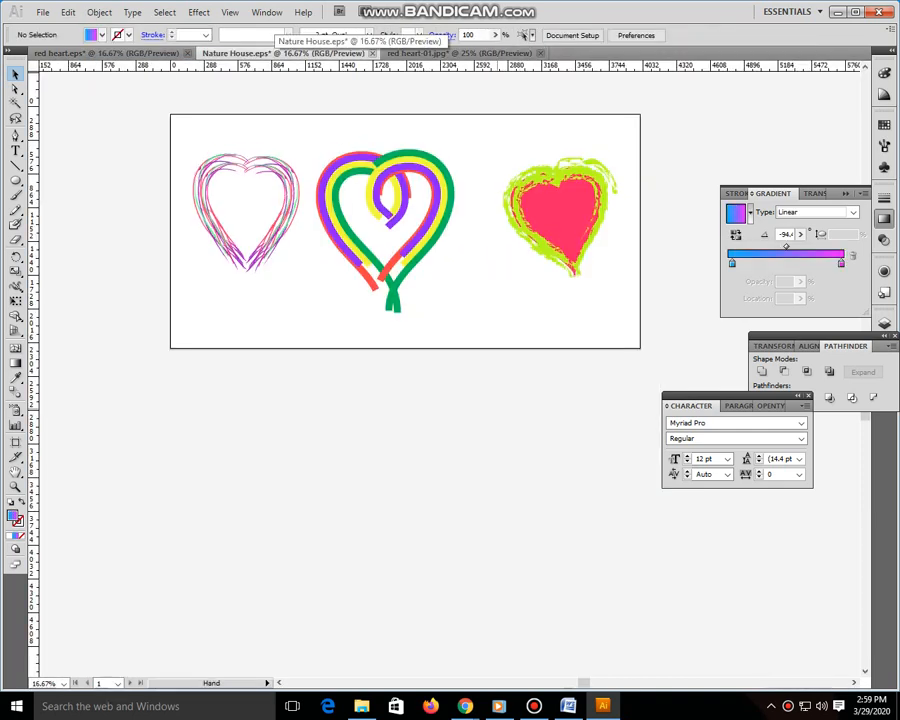